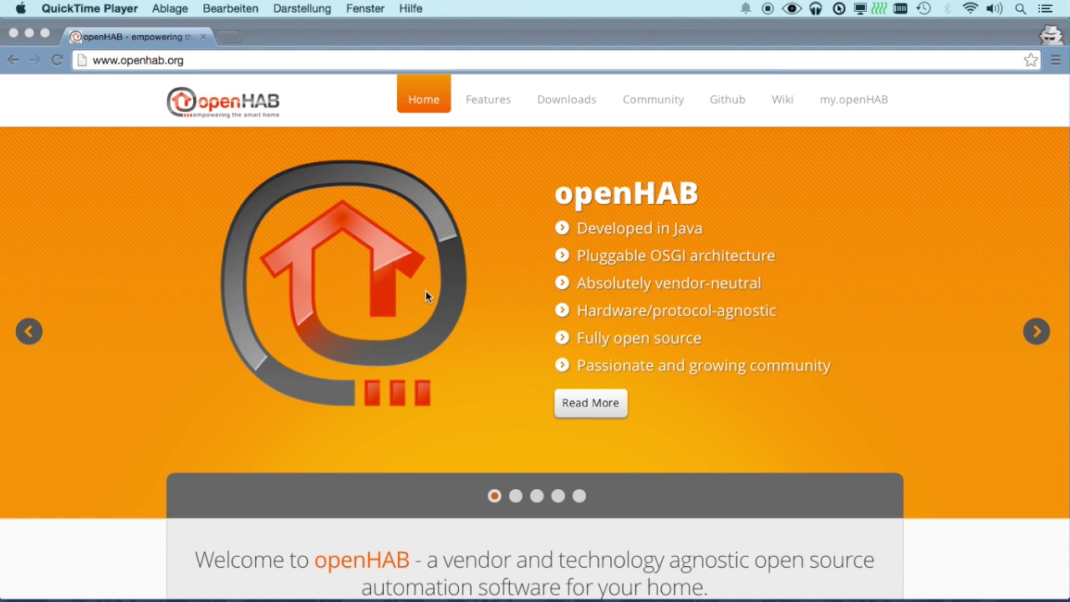
Open the openHAB 2.0 alpha release linked in the News section and download distribution-2.0.0-alpha1-minimal-runtime.zip.
scroll(426, 294, "down", 5)
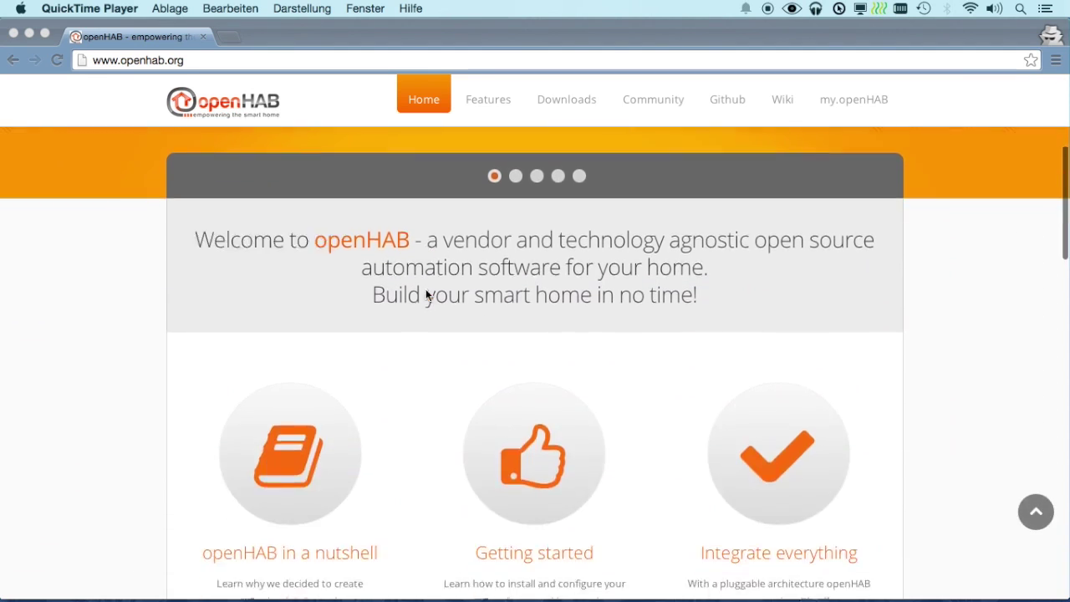
scroll(425, 294, "down", 5)
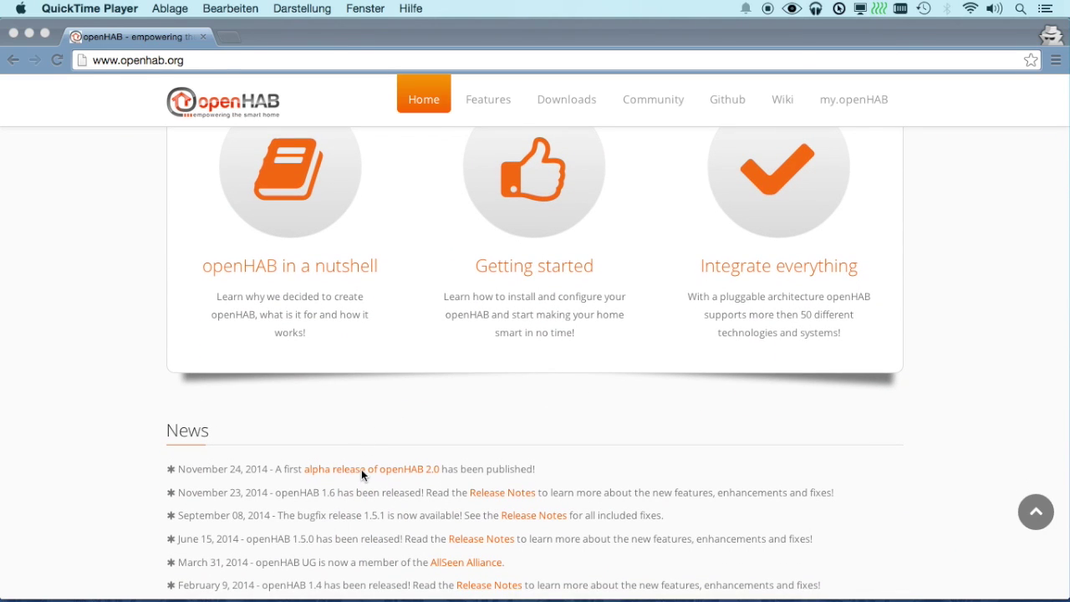
left_click(385, 471)
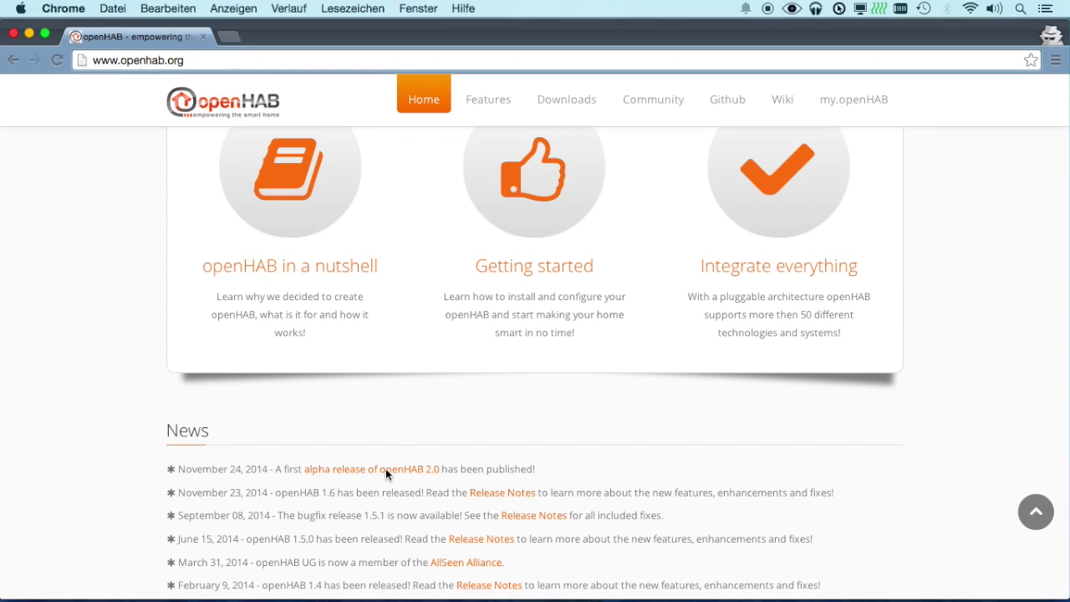
left_click(404, 473)
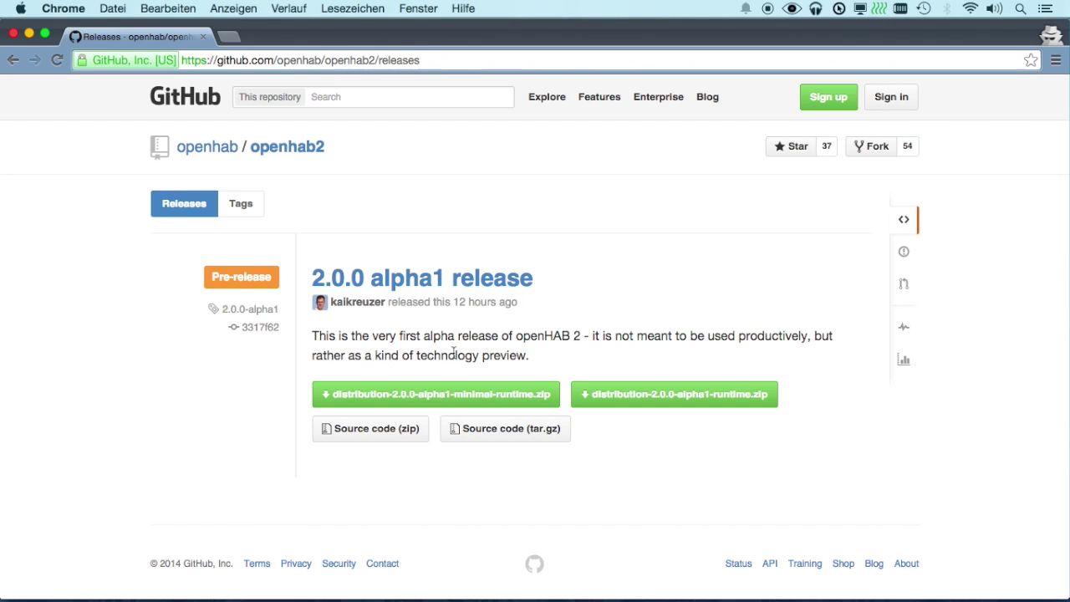
left_click(455, 401)
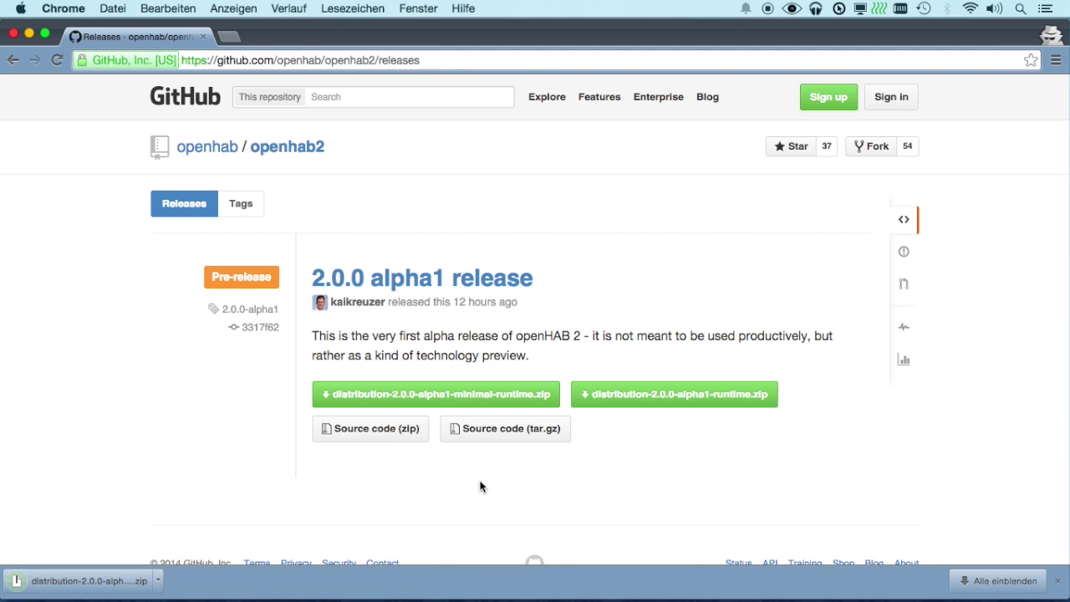
Switch to Terminal and list the Downloads folder's contents with ls -lrt.
key("super+Tab")
key("super+Tab")
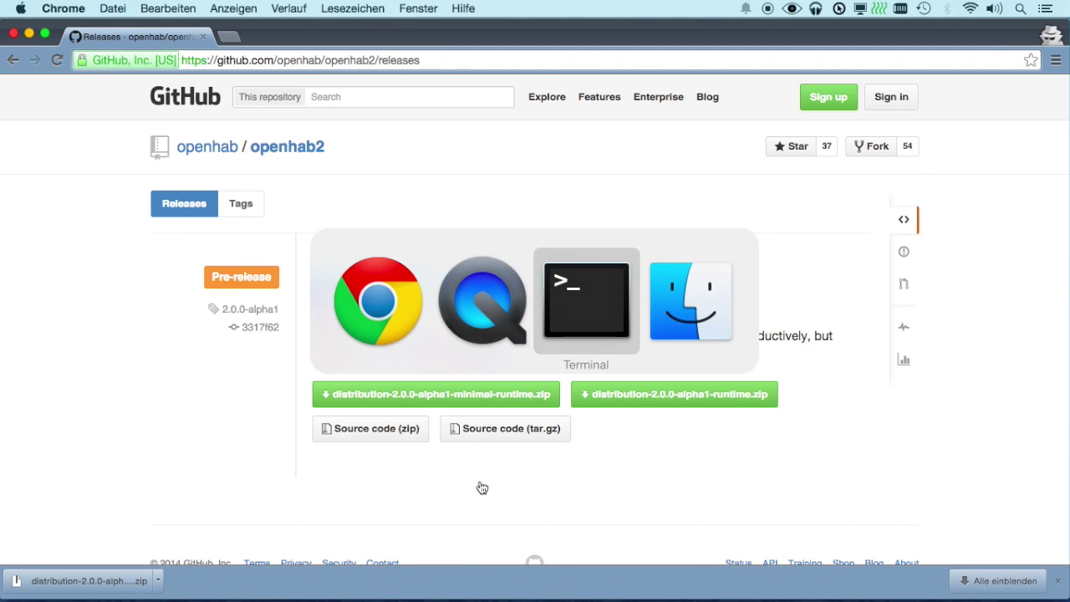
type("ls")
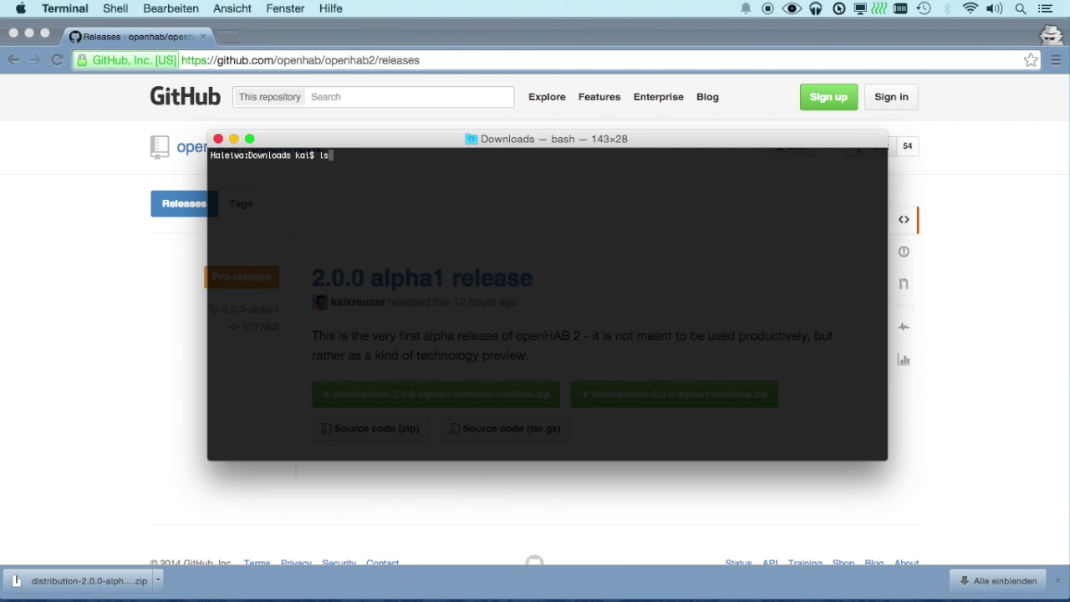
type(" -lrt")
key("Return")
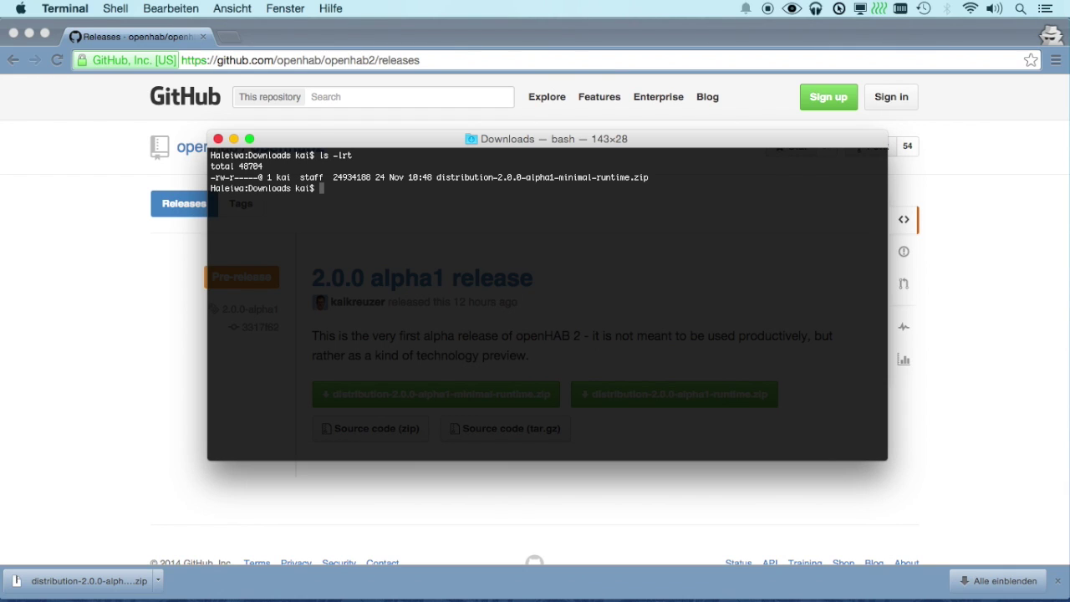
Create a directory named openhab in Downloads and change into it.
type("mkdir openhab")
key("Return")
type("cd openhab/")
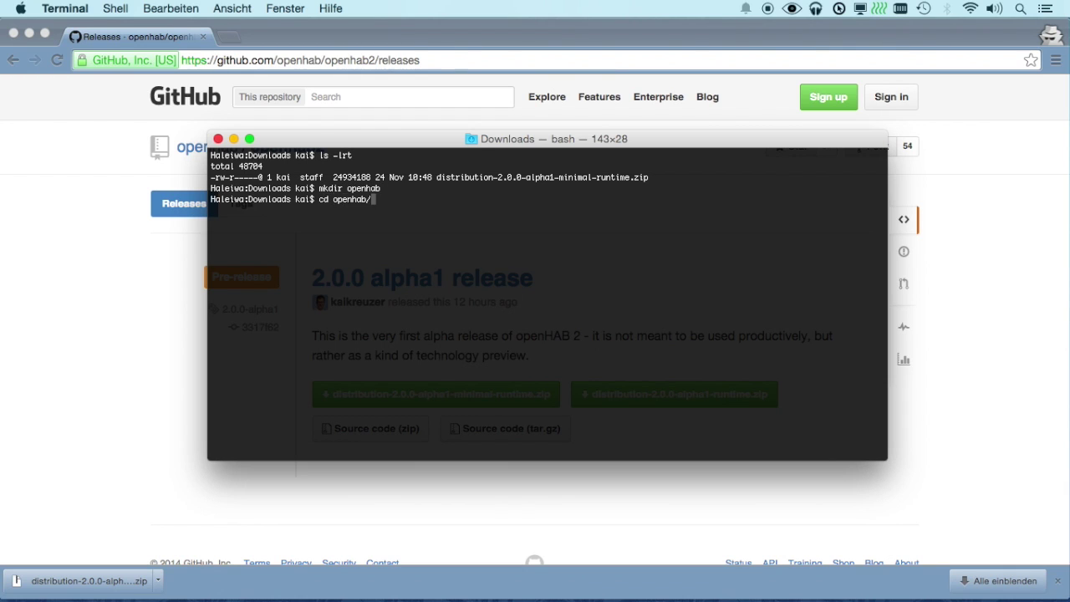
key("Return")
Unzip distribution-2.0.0-alpha1-minimal-runtime.zip from the parent folder into openhab and launch the runtime with ./start.sh.
type("unzip ../")
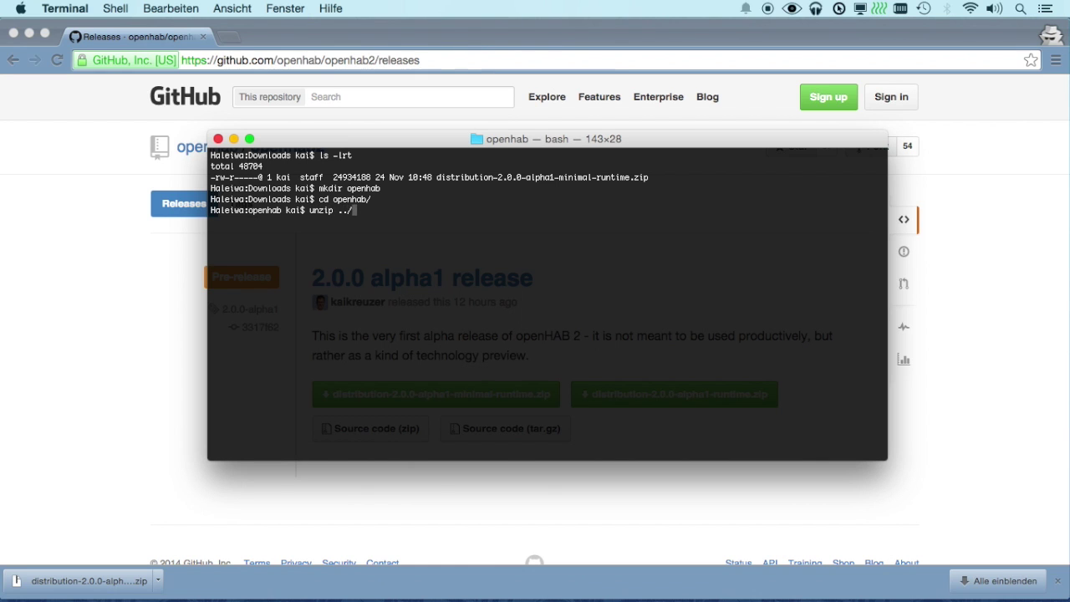
key("Tab")
key("Return")
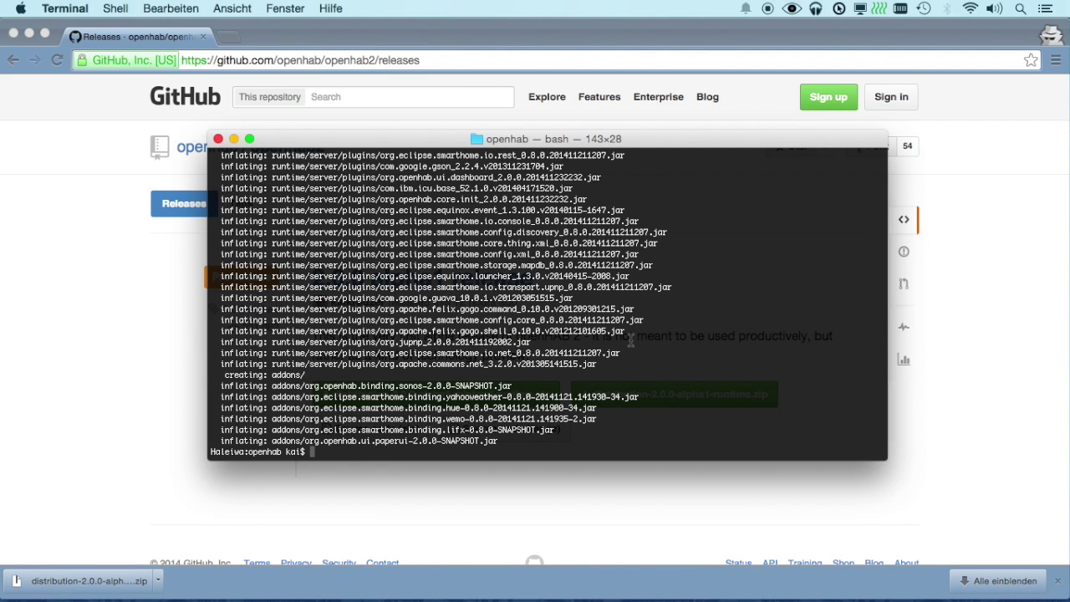
type("./start.sh")
key("Return")
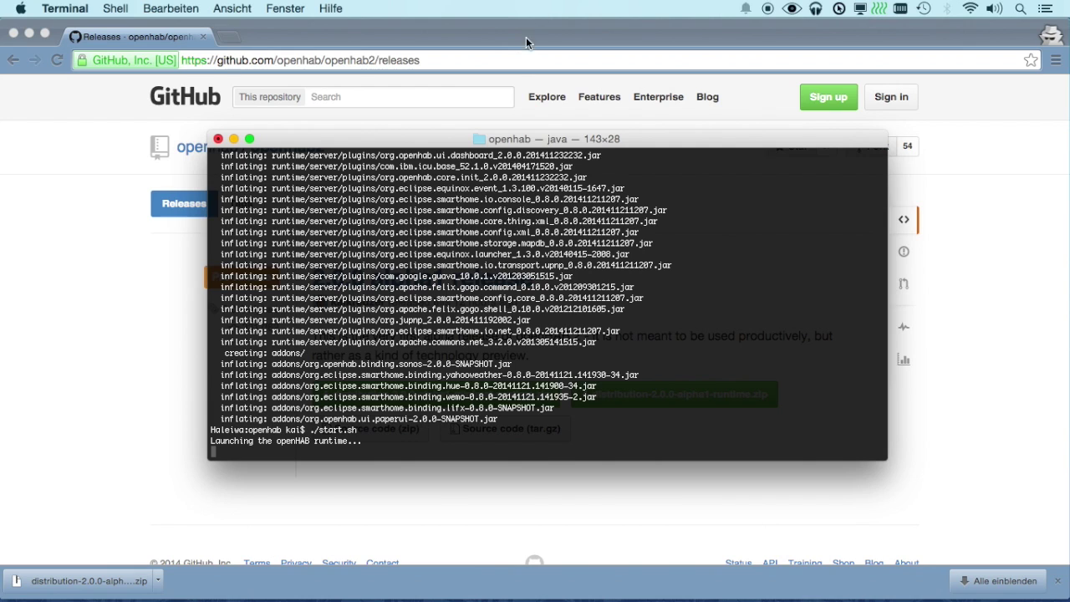
Switch to Chrome, load localhost:8080 and open the Paper UI from the openHAB welcome page.
left_click(515, 64)
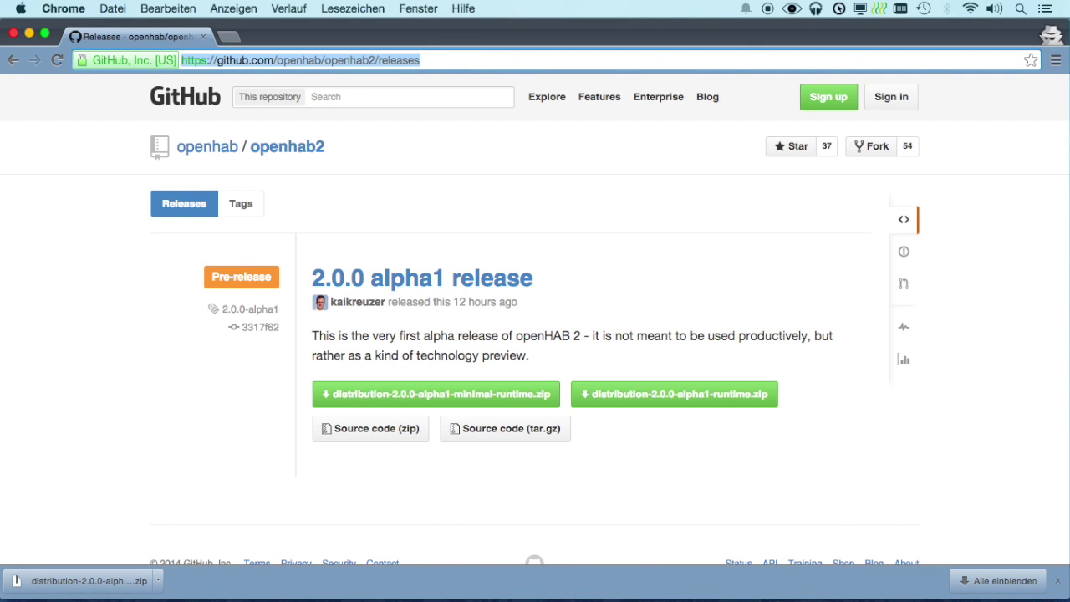
type("localhost:8080")
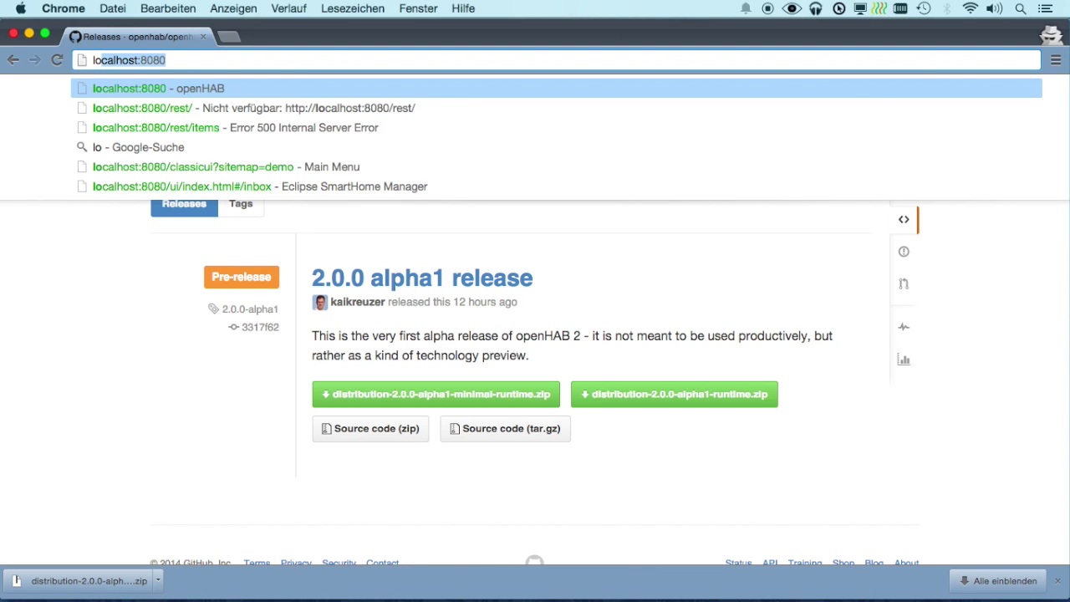
key("Return")
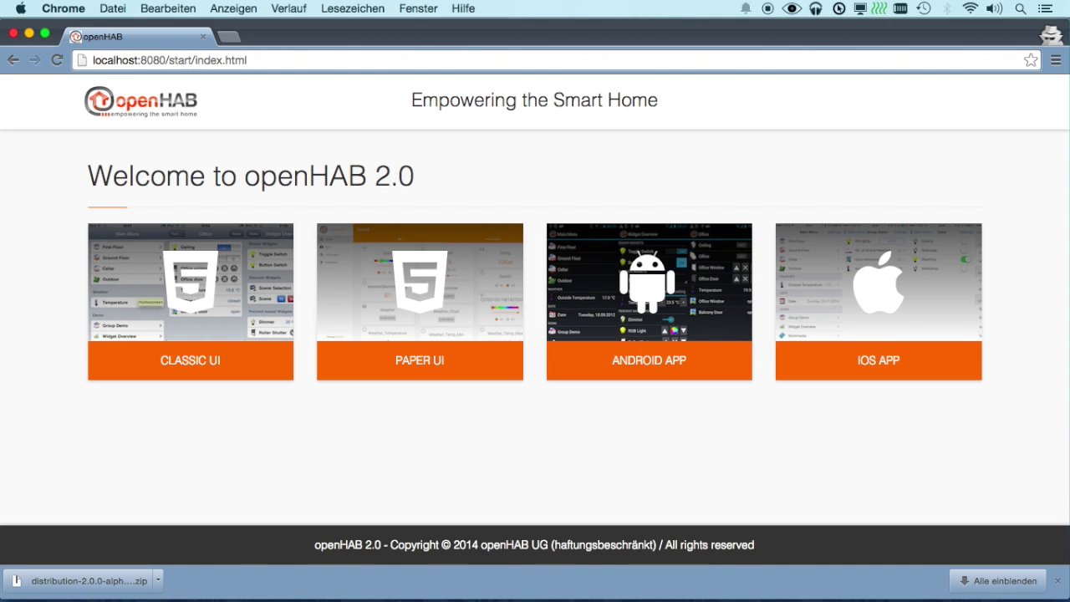
left_click(456, 291)
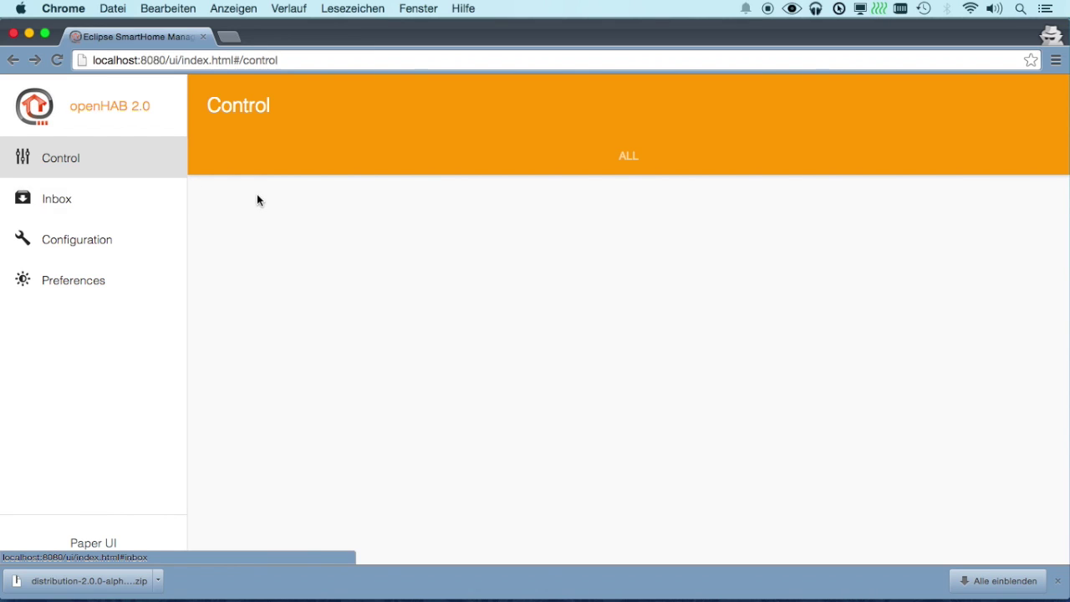
View the Inbox and the bindings on its Discovery page, and return to the list of Inbox entries.
left_click(127, 219)
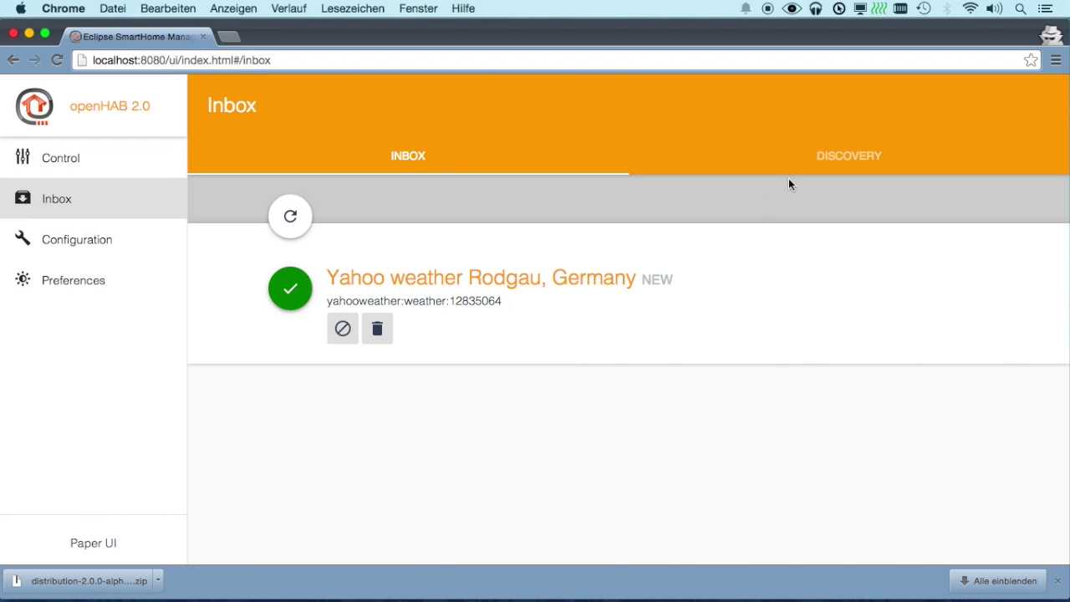
left_click(836, 155)
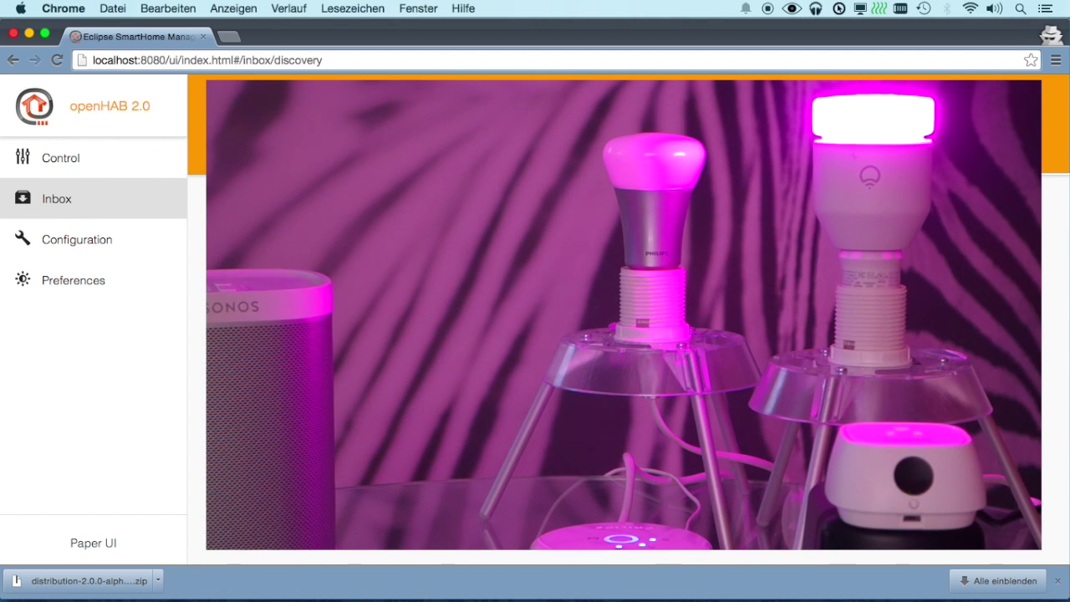
key("super+Tab")
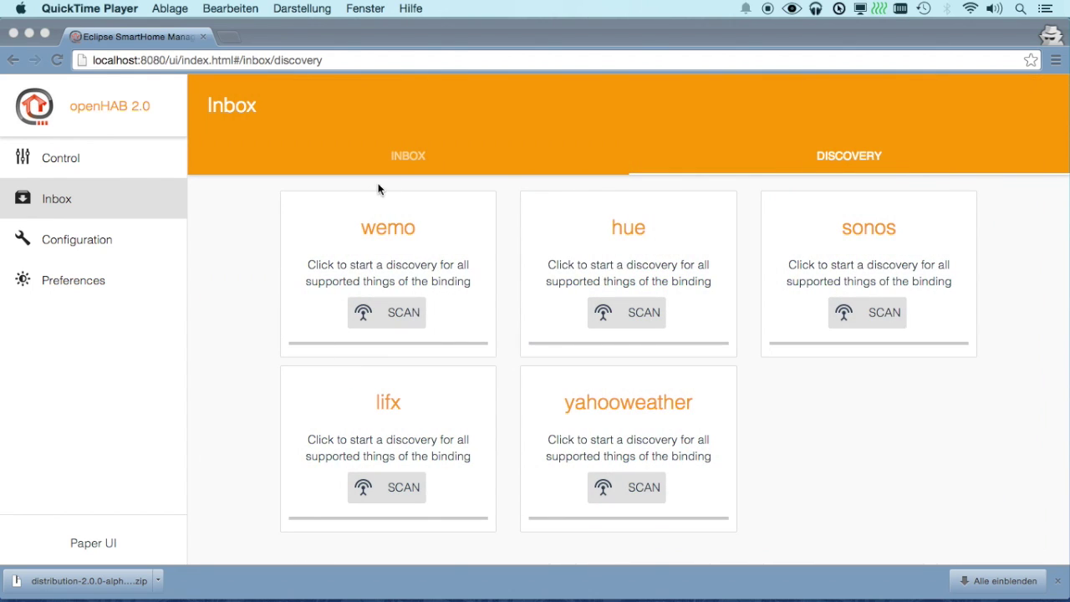
left_click(91, 209)
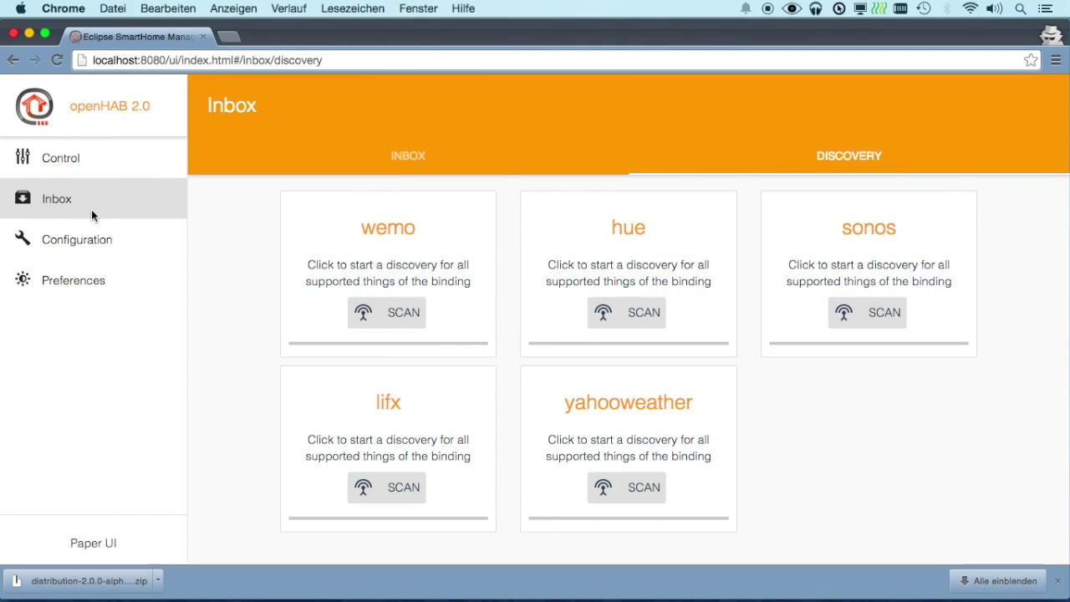
left_click(76, 202)
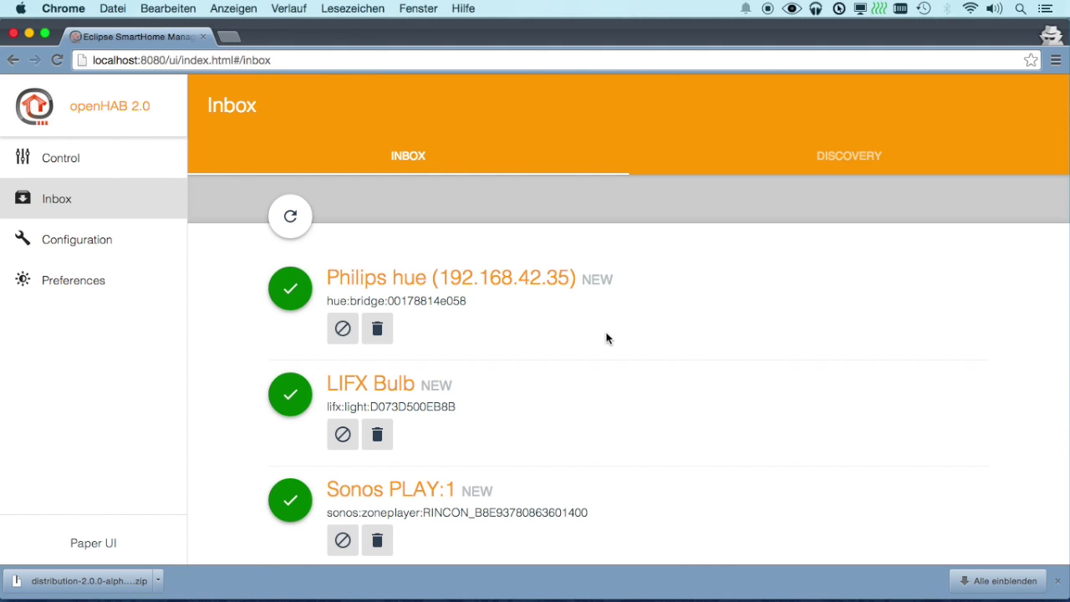
Review the Inbox entries and add the LIFX Bulb, Sonos PLAY:1, WeMo Insight, Yahoo weather and Philips hue bridge as things.
scroll(608, 338, "down", 1)
scroll(608, 338, "down", 5)
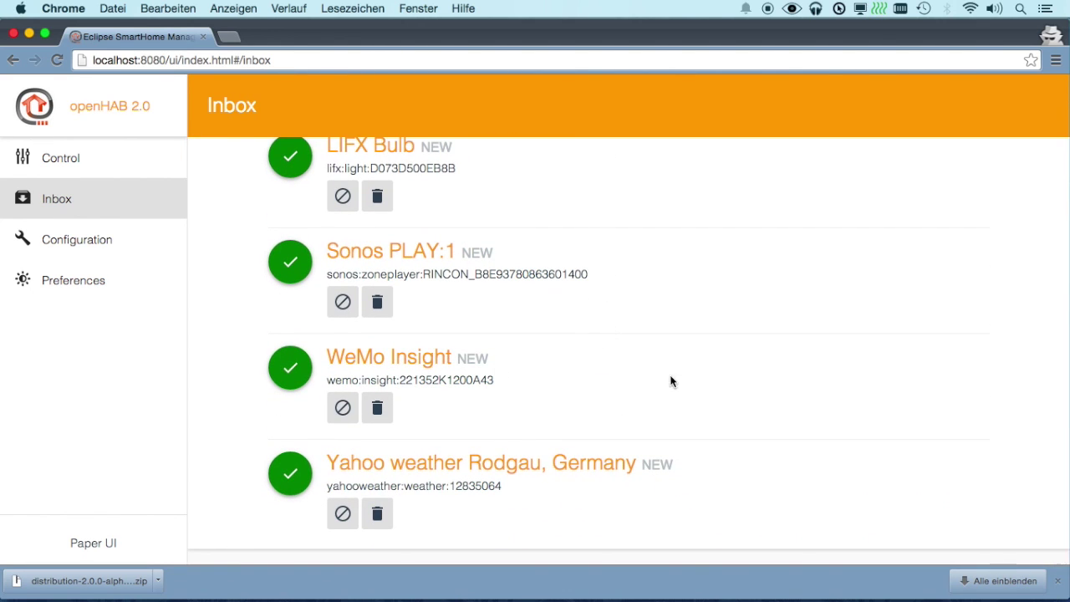
scroll(728, 351, "up", 6)
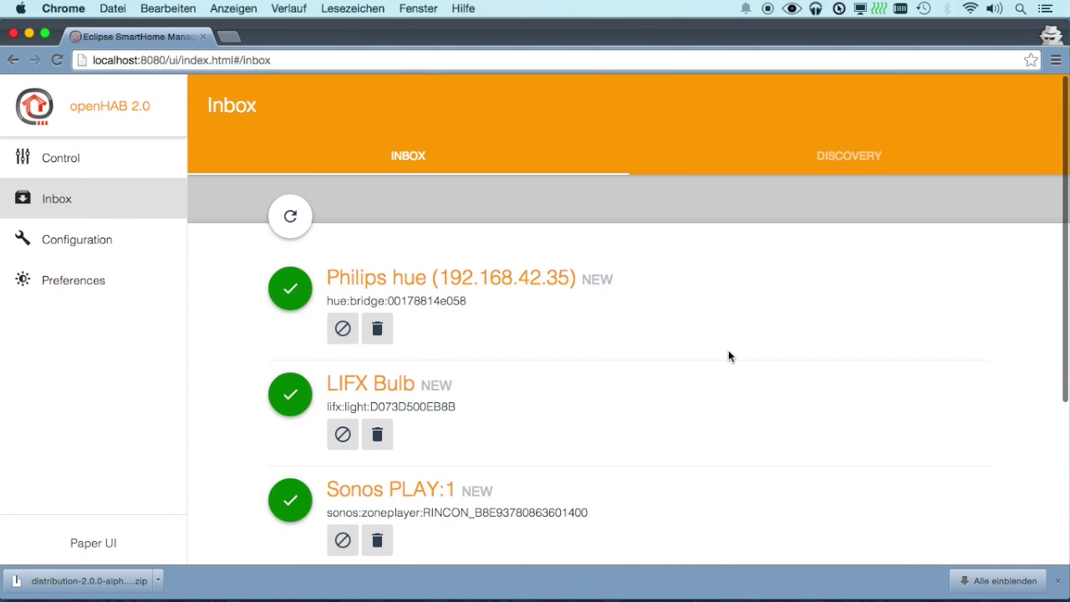
scroll(728, 351, "down", 3)
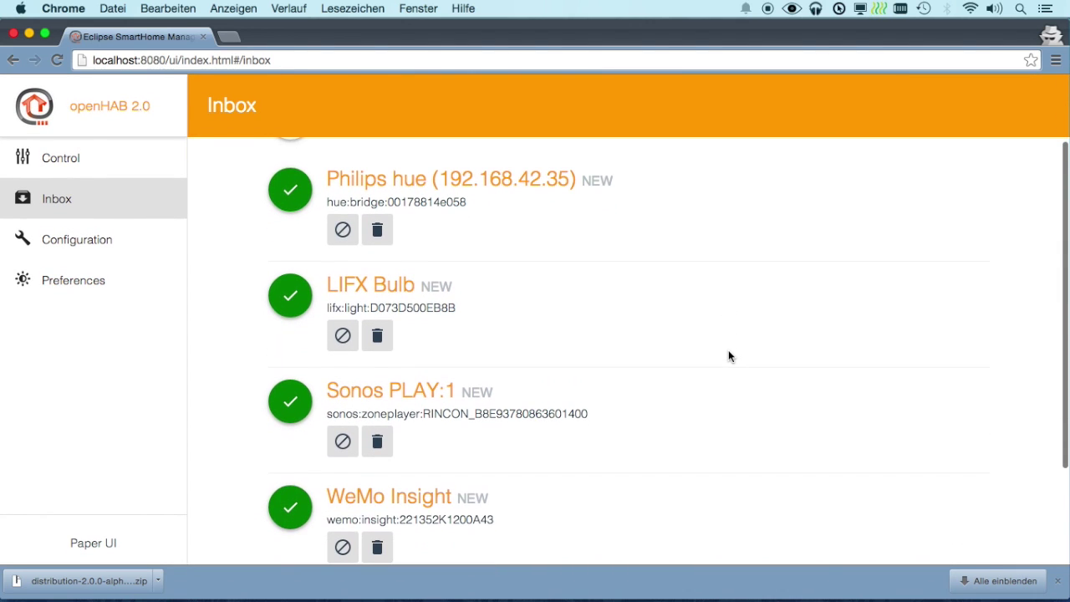
left_click(282, 313)
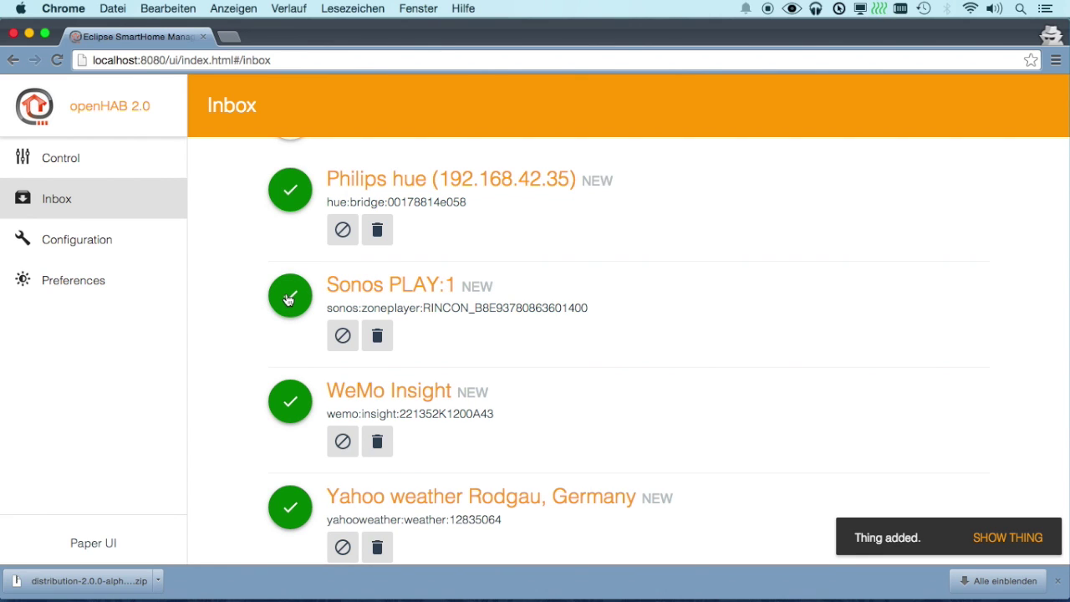
left_click(286, 300)
left_click(287, 368)
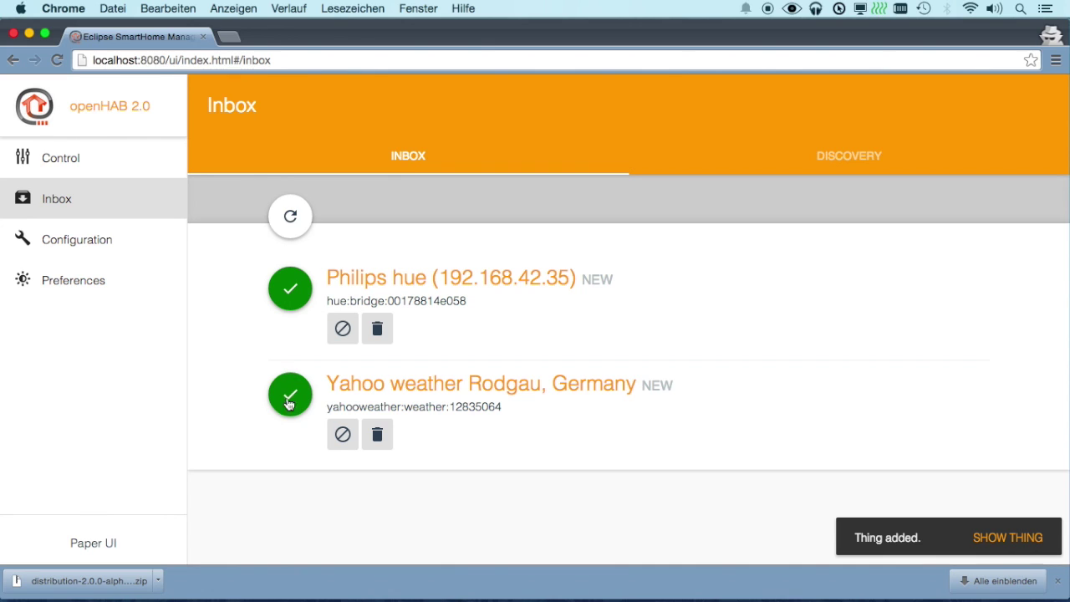
left_click(292, 401)
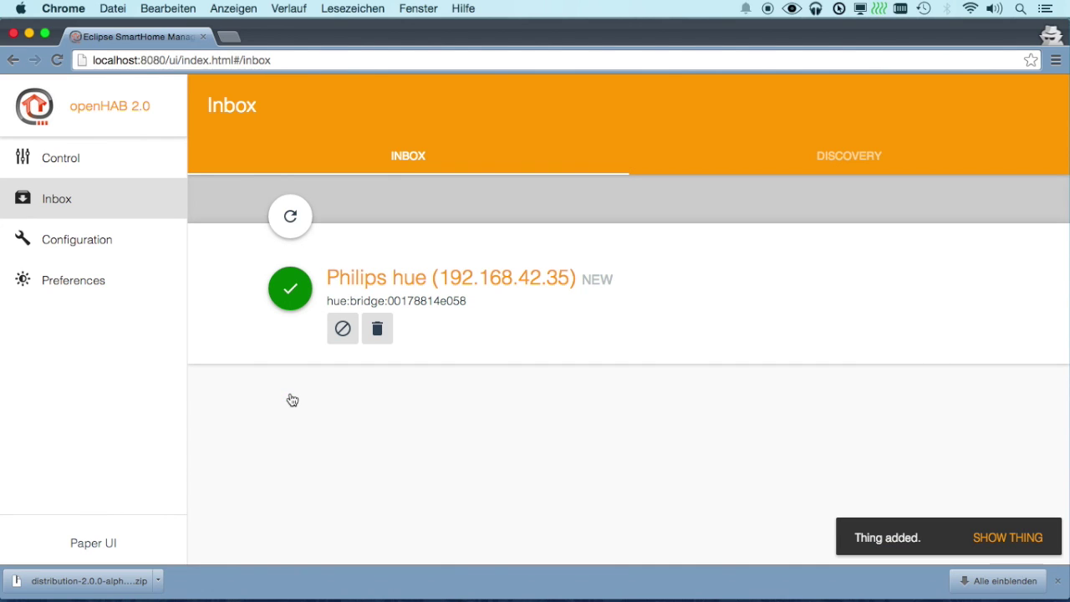
left_click(282, 301)
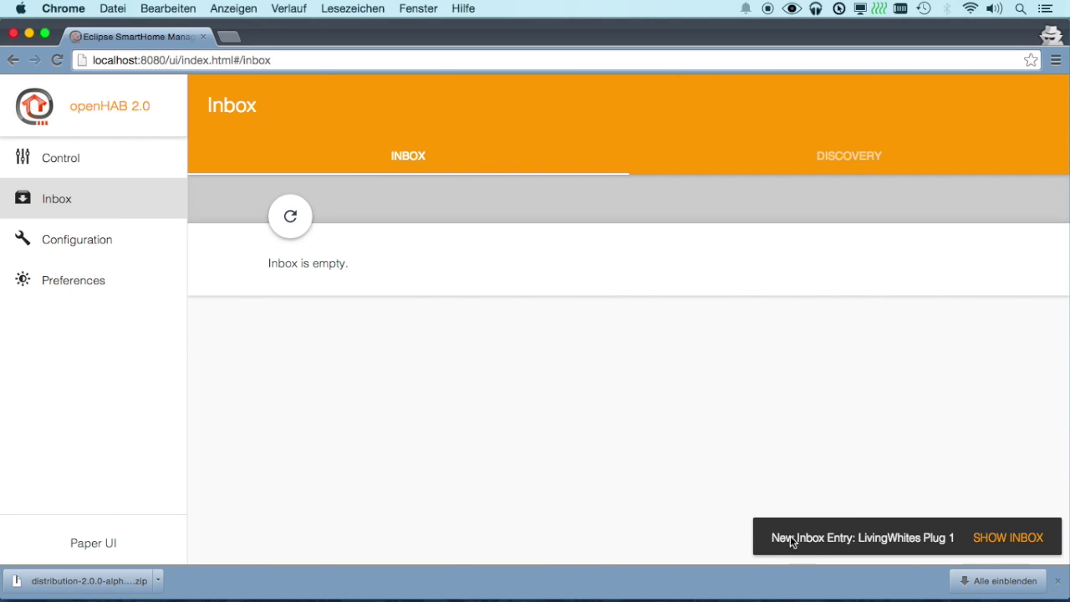
Refresh the Inbox to list the devices found through the hue bridge, and add My Lamp as a thing.
left_click(1004, 541)
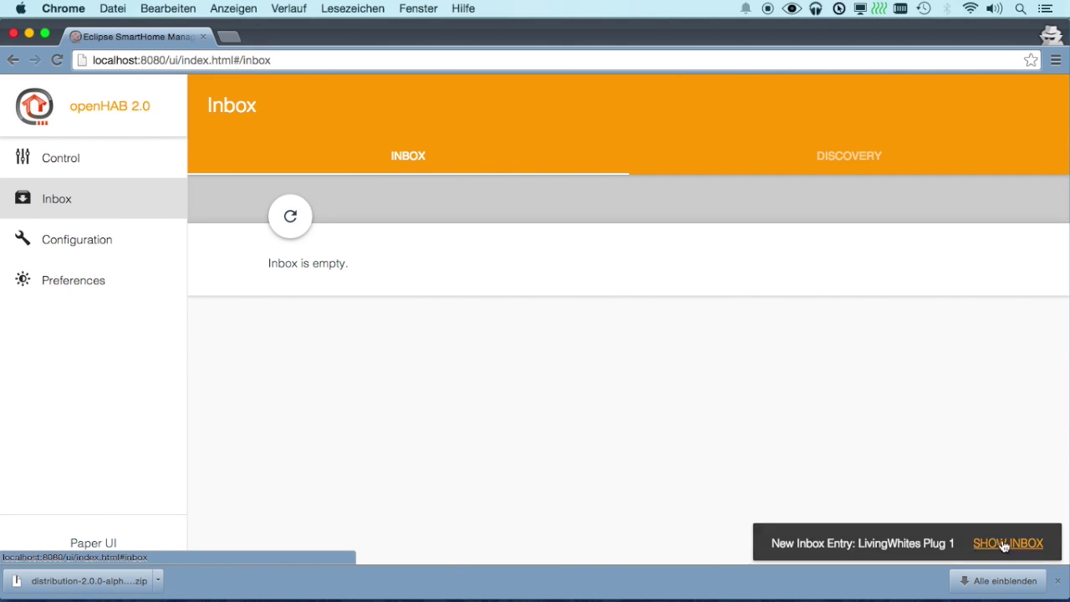
left_click(304, 232)
scroll(593, 363, "down", 3)
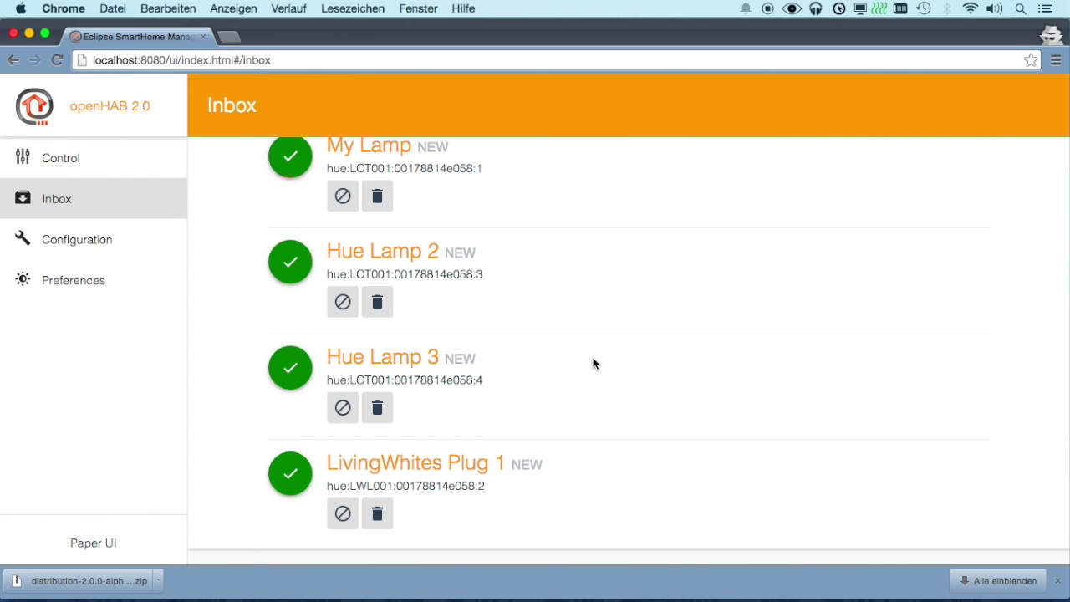
scroll(593, 363, "up", 3)
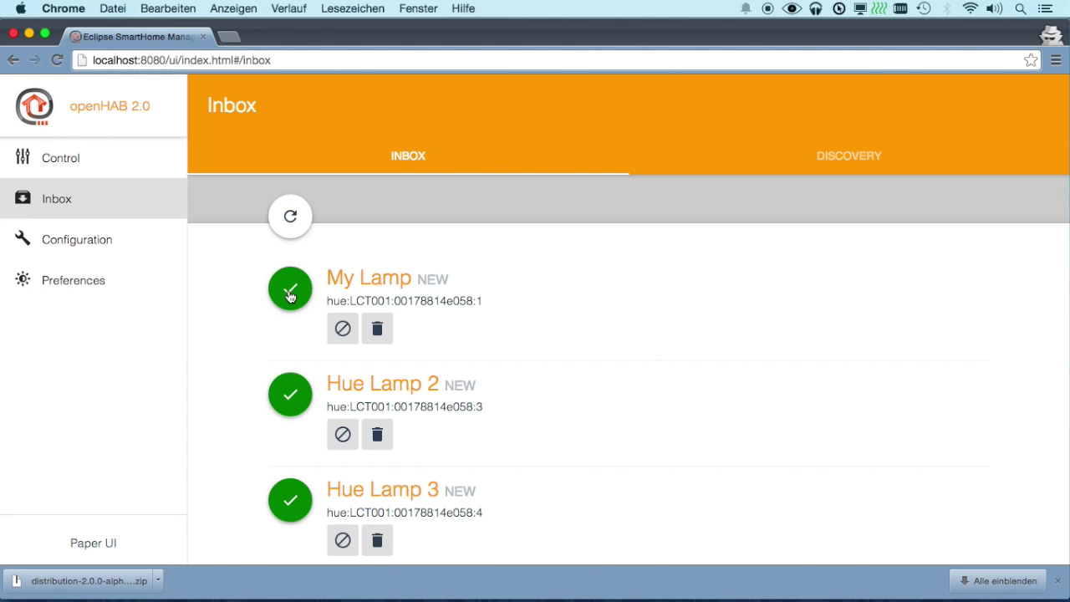
left_click(290, 288)
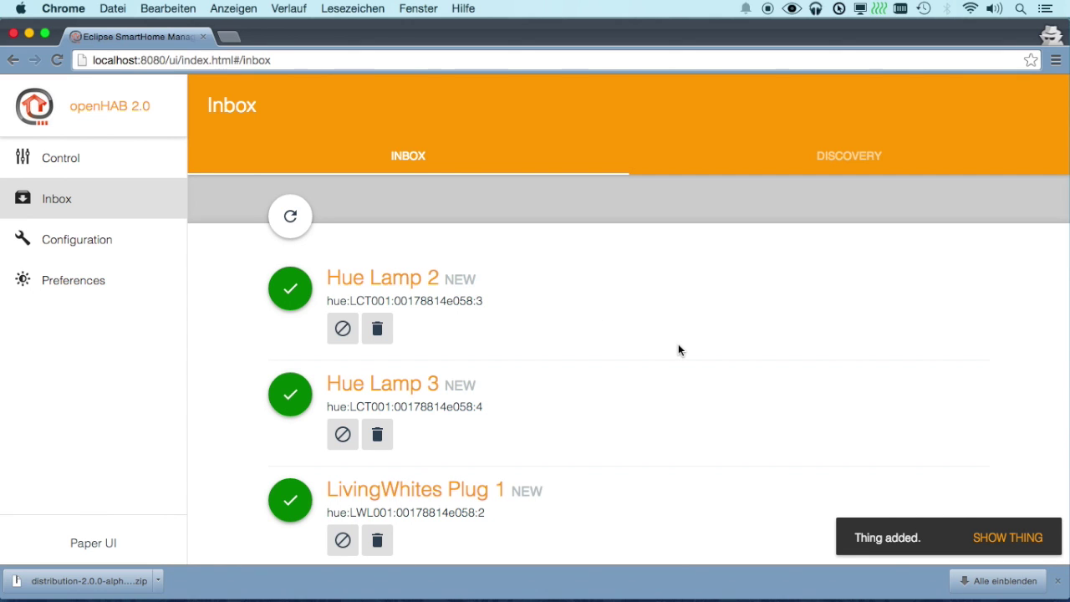
Show the newly added hue lamp's configuration and link its Color and Color Temperature channels.
left_click(1006, 538)
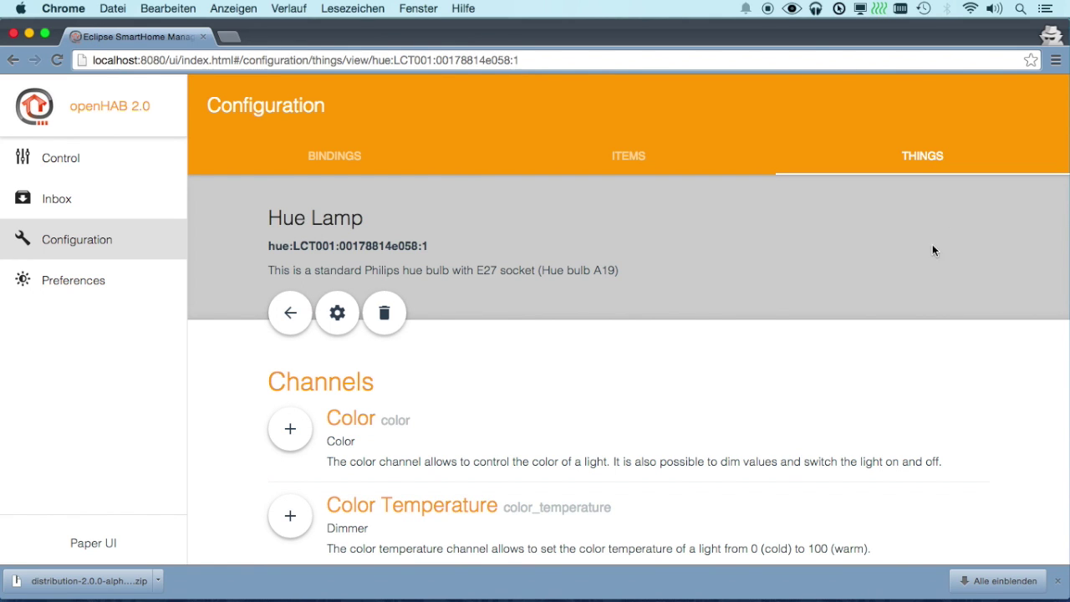
scroll(985, 370, "down", 2)
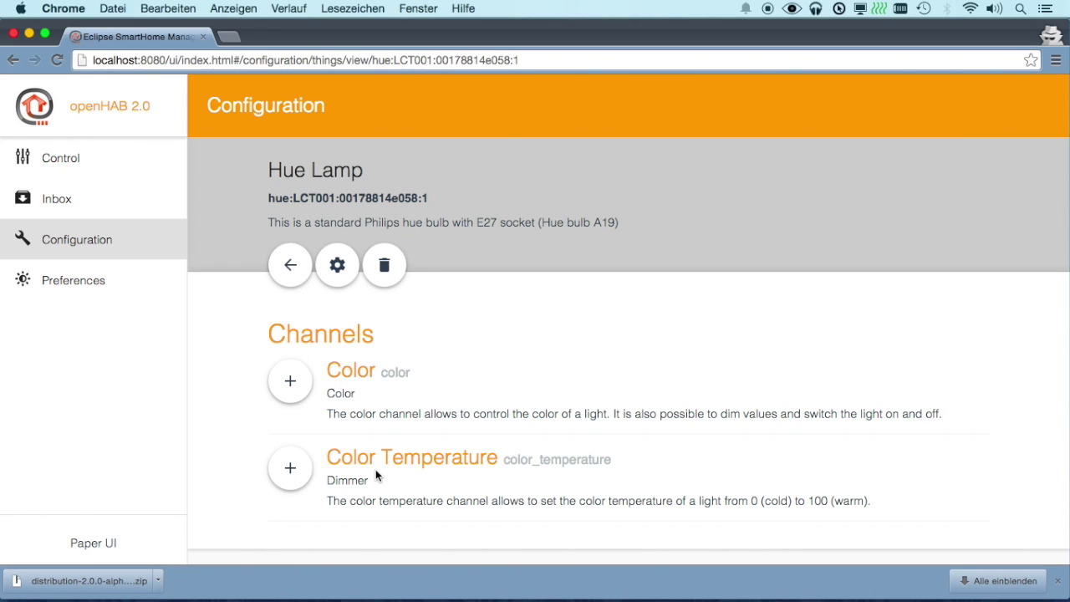
left_click(292, 386)
left_click(290, 473)
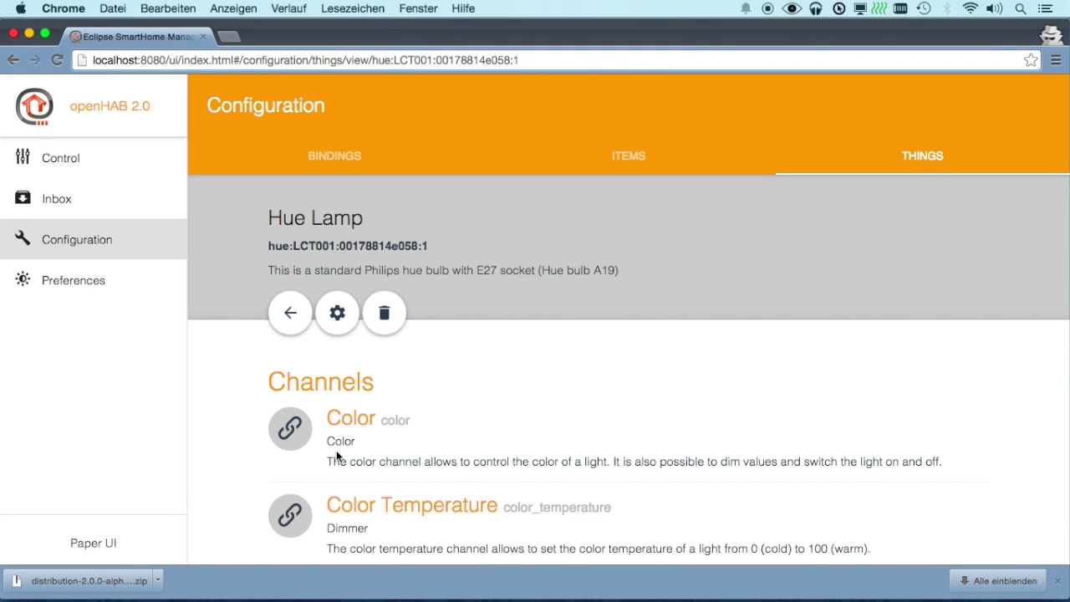
Show the Control page and change the hue lamp's color to yellow, light blue, violet and finally pink.
left_click(74, 164)
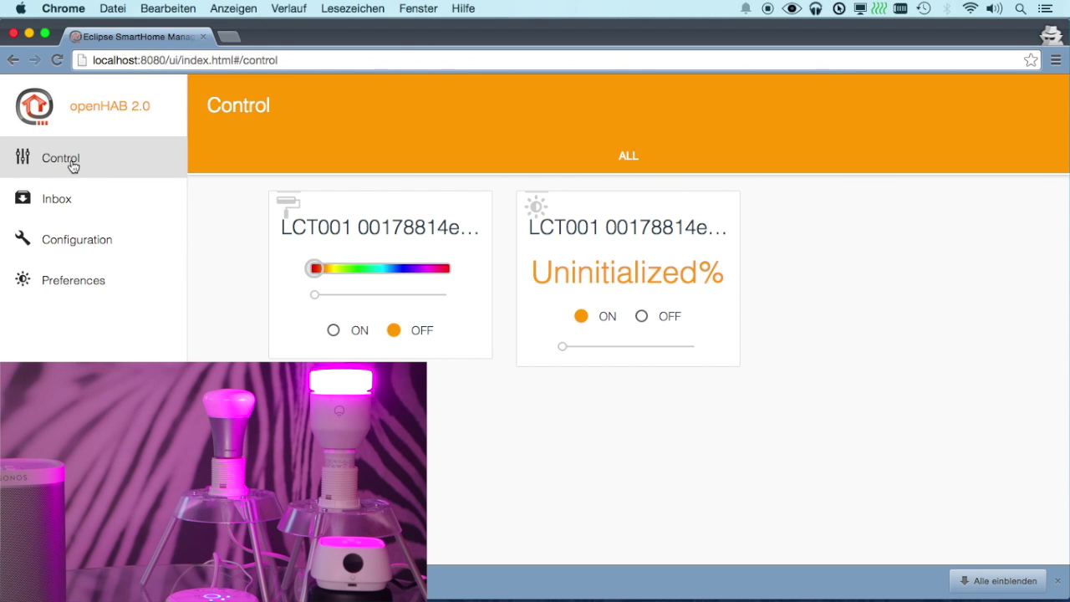
left_click(336, 269)
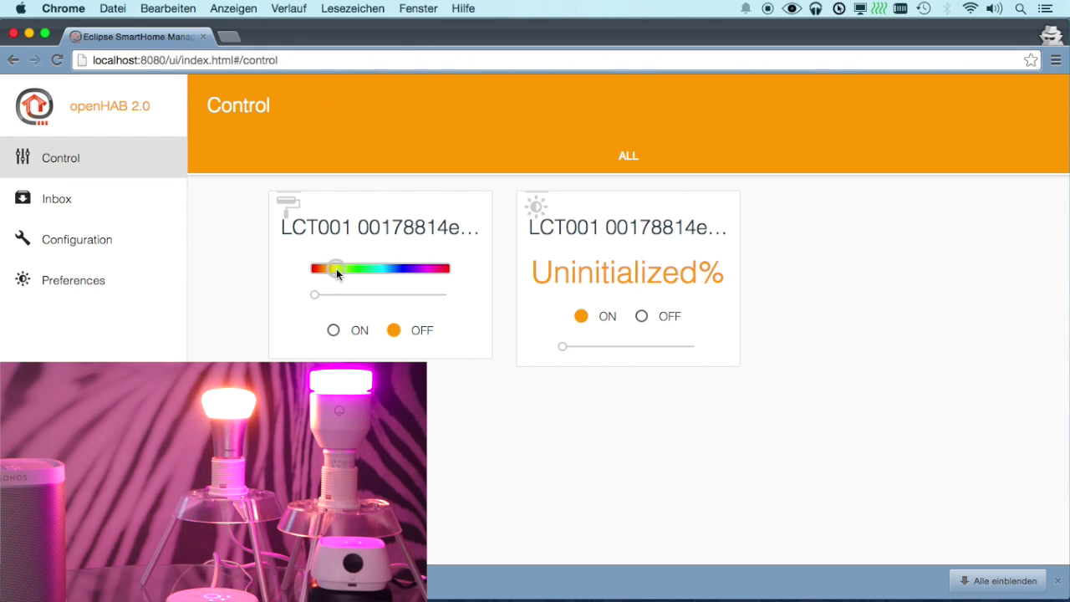
left_click(385, 269)
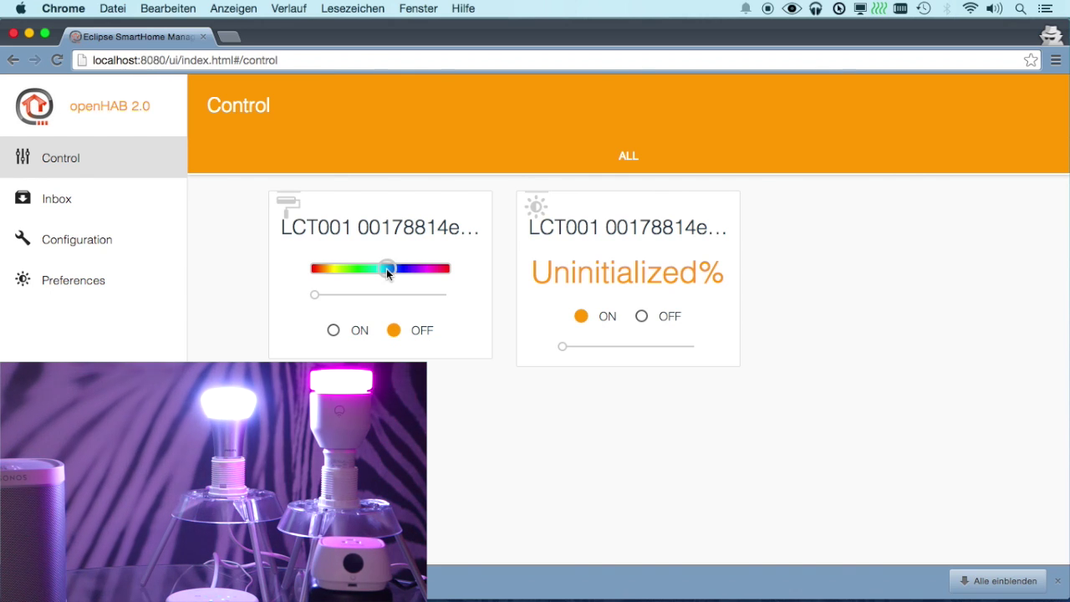
left_click(416, 268)
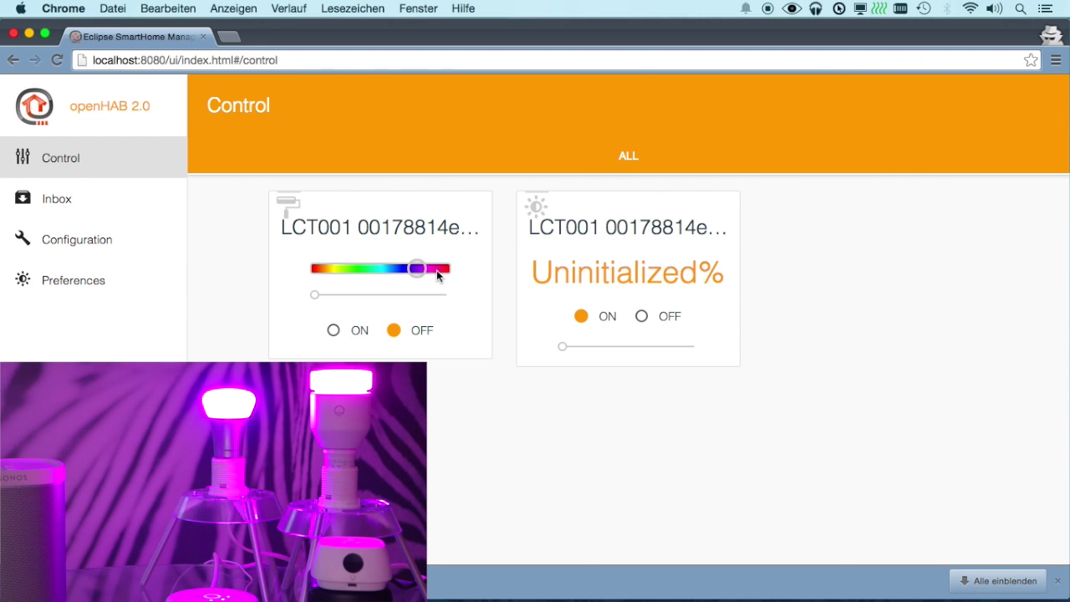
left_click(436, 268)
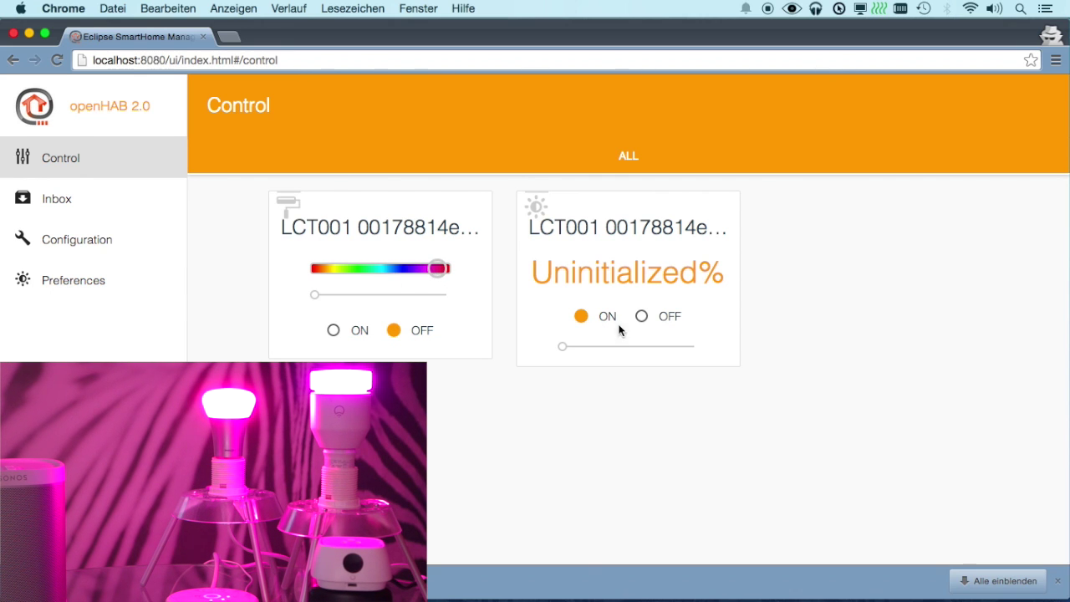
Set the hue lamp's color temperature to 100% and then 57%, and change its color to yellow.
left_click_drag(562, 348, 719, 344)
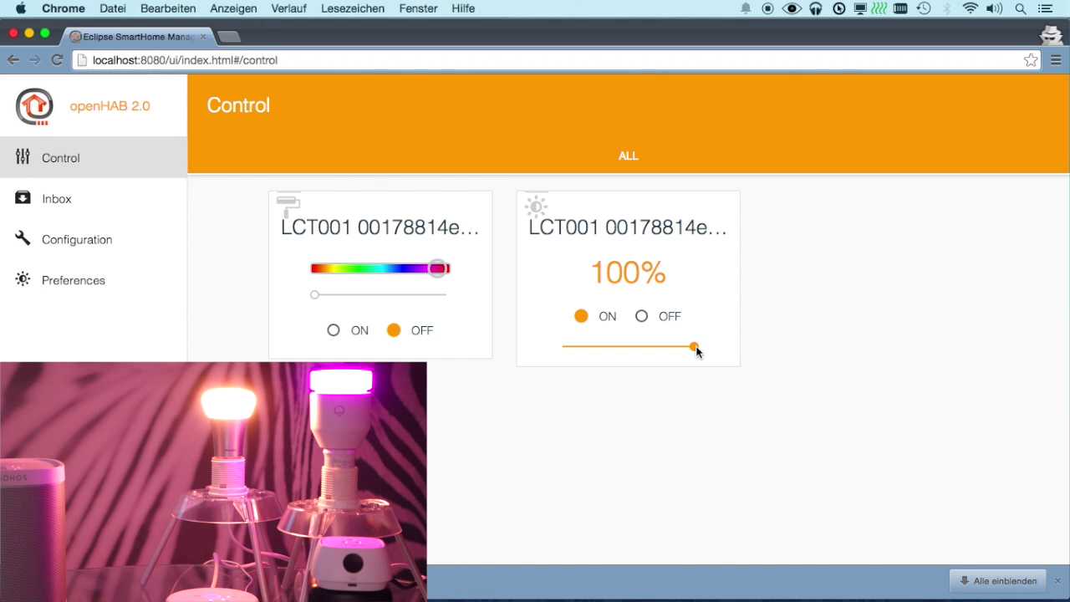
left_click(694, 350)
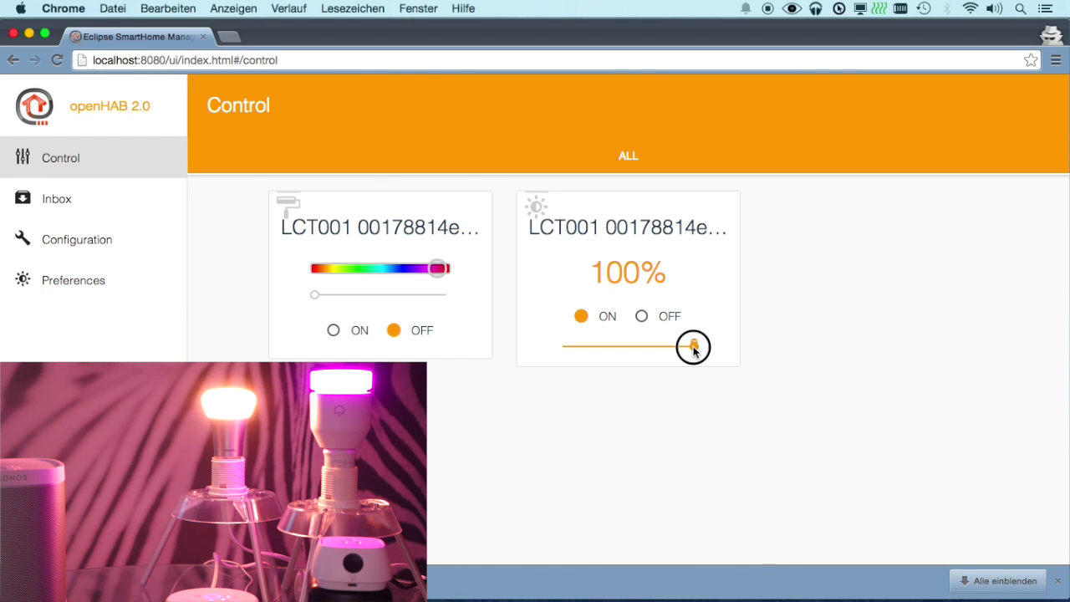
left_click(573, 345)
left_click_drag(572, 348, 639, 349)
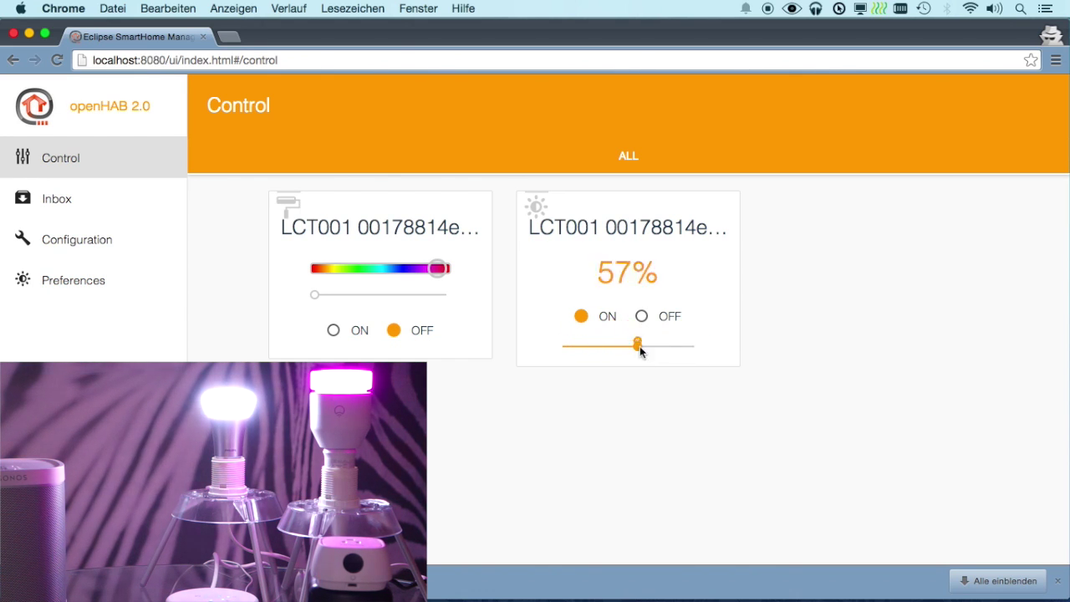
left_click_drag(366, 267, 336, 266)
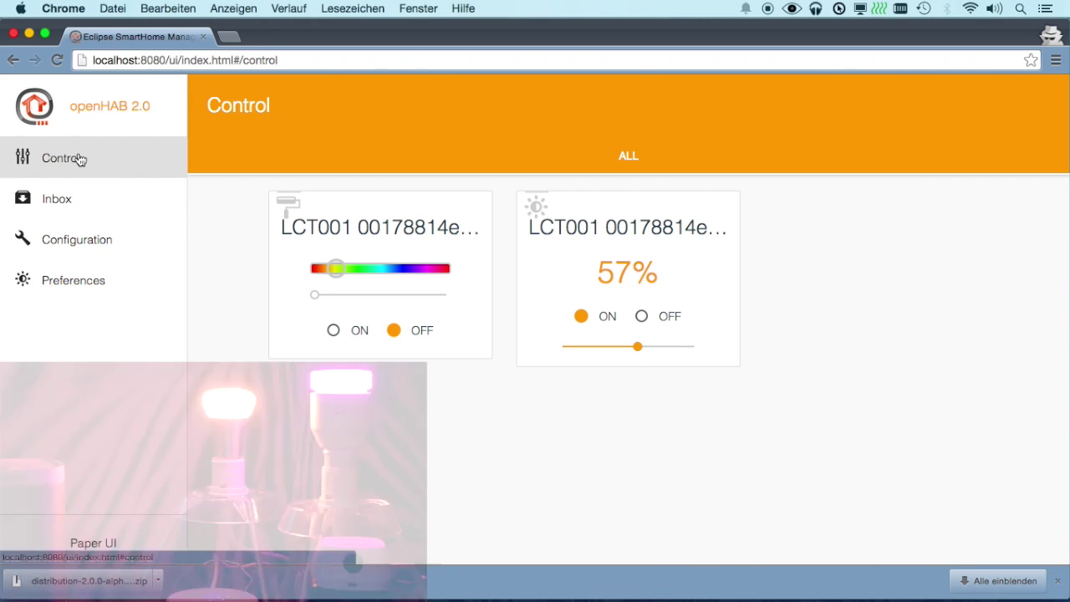
Show the LIFX Bulb in the configured things, link its color channel, and return to the things list.
left_click(70, 246)
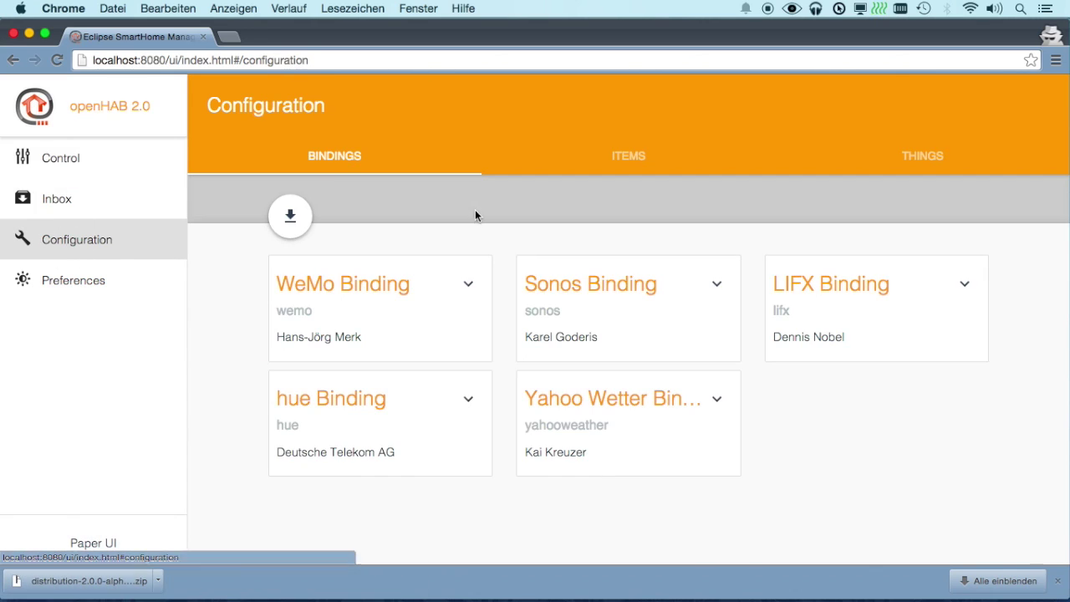
left_click(924, 157)
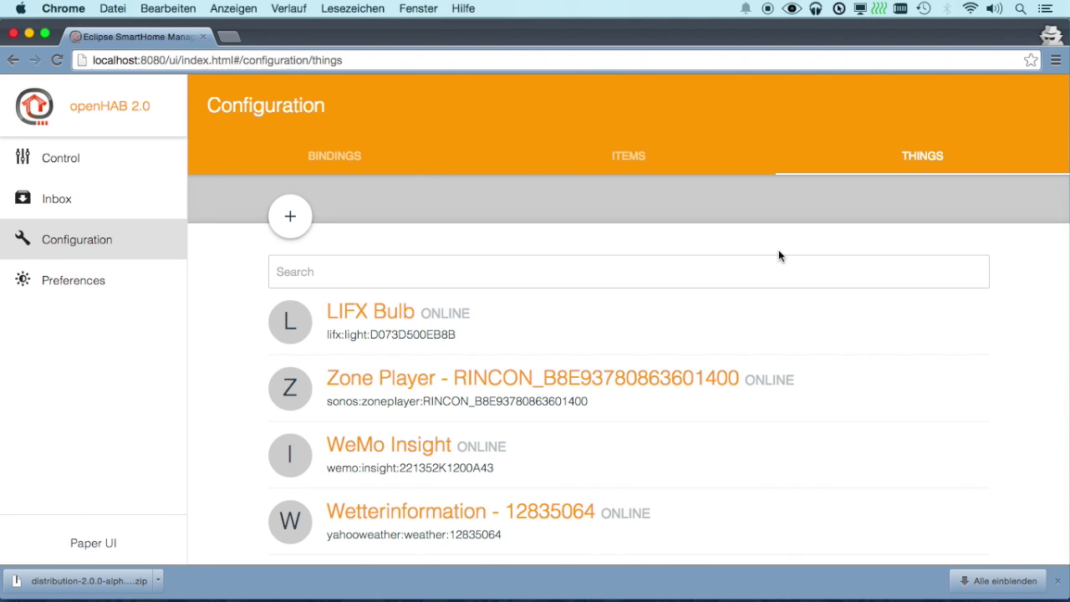
left_click(271, 321)
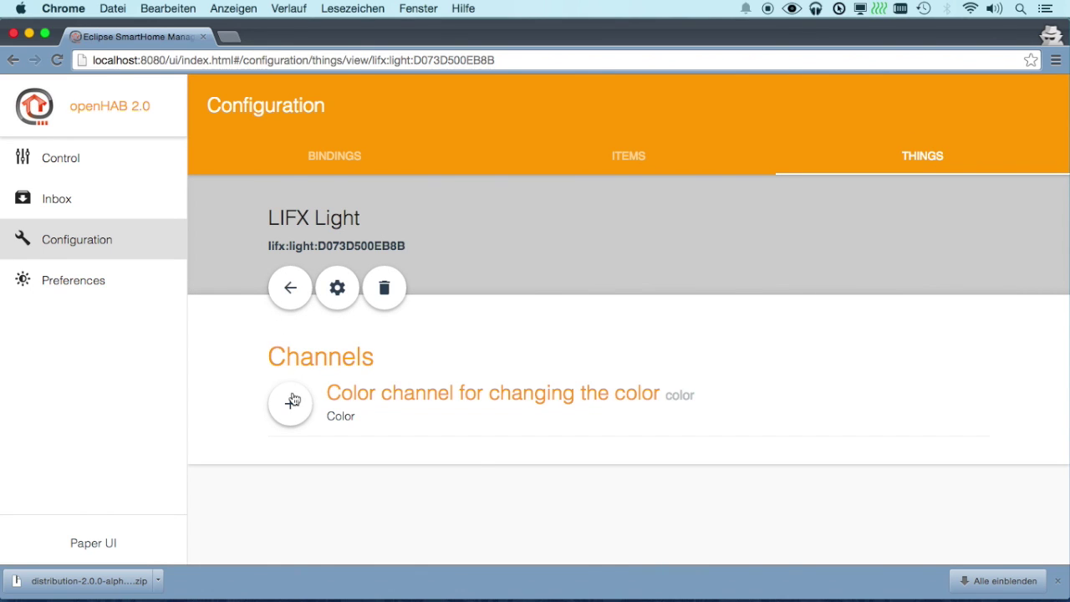
left_click(293, 399)
left_click(285, 289)
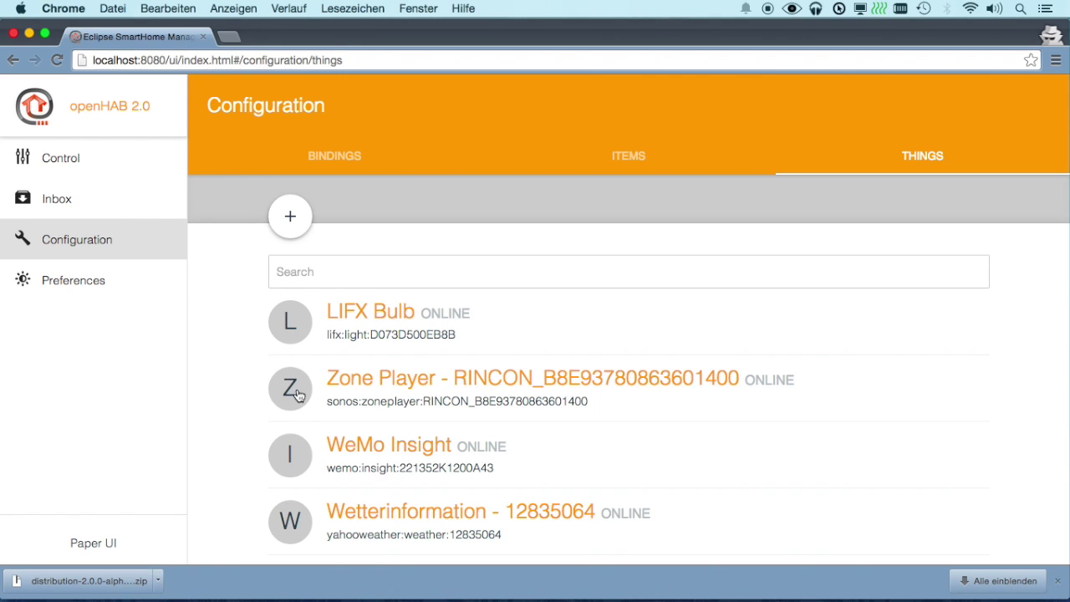
Link the Current Title and Play channels of the Sonos Zone Player and return to the things list.
left_click(299, 396)
scroll(298, 395, "down", 4)
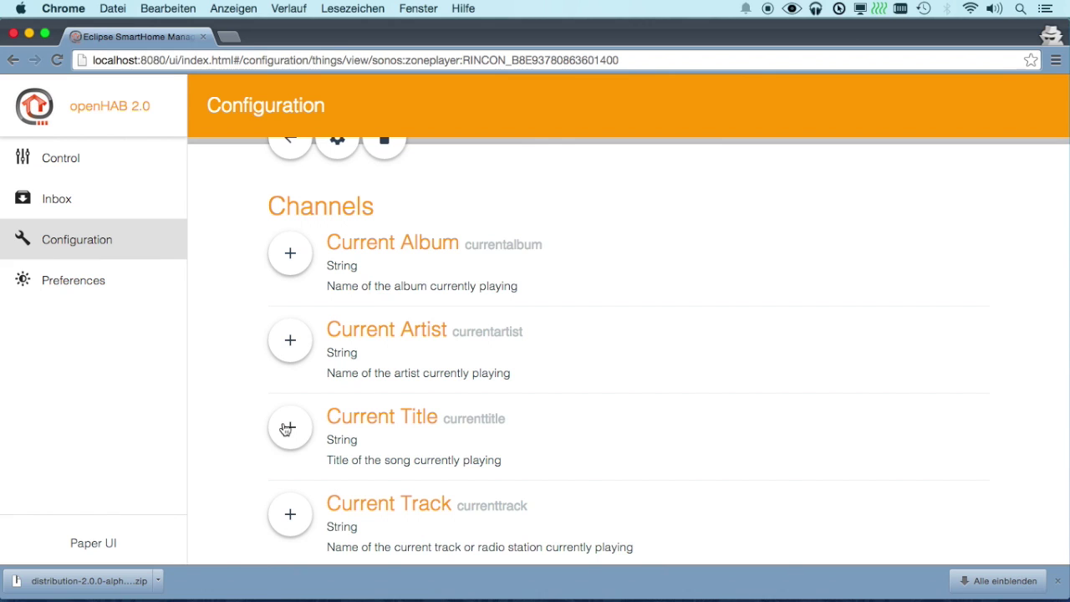
left_click(285, 429)
scroll(286, 428, "down", 4)
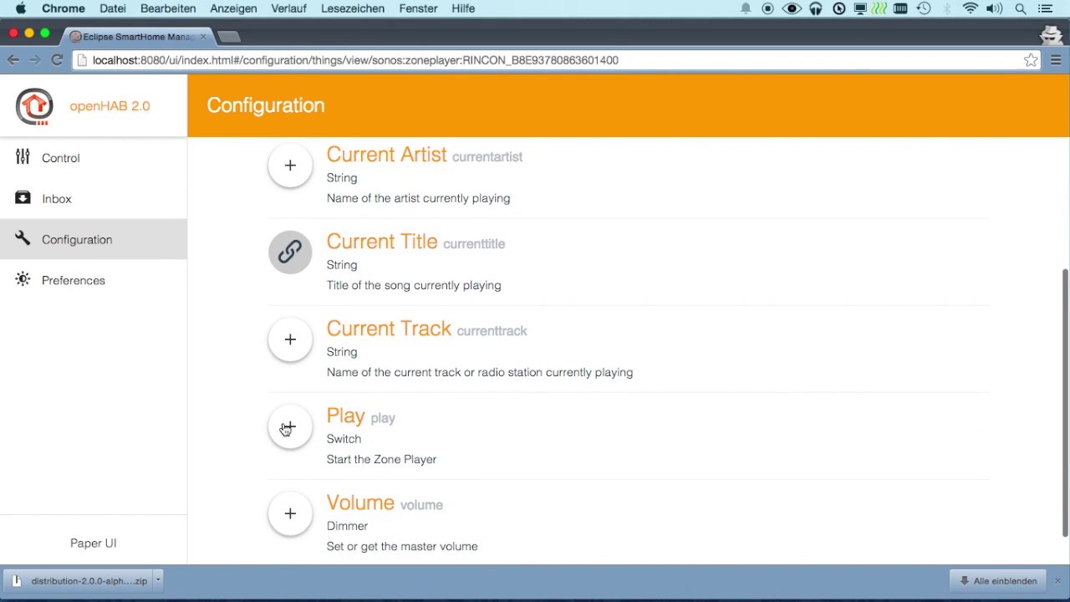
scroll(284, 428, "up", 7)
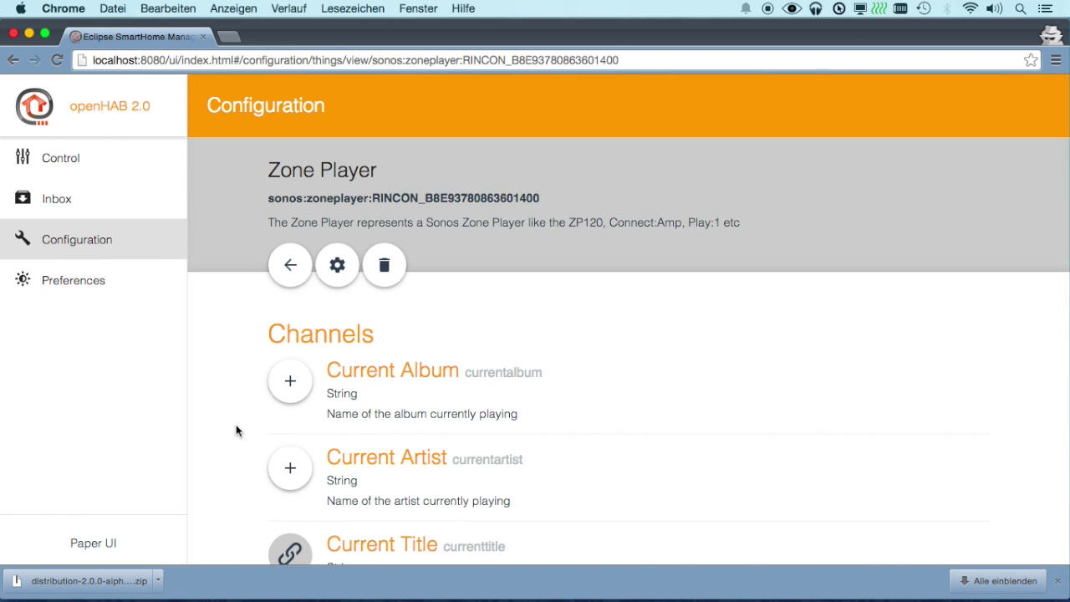
left_click(290, 266)
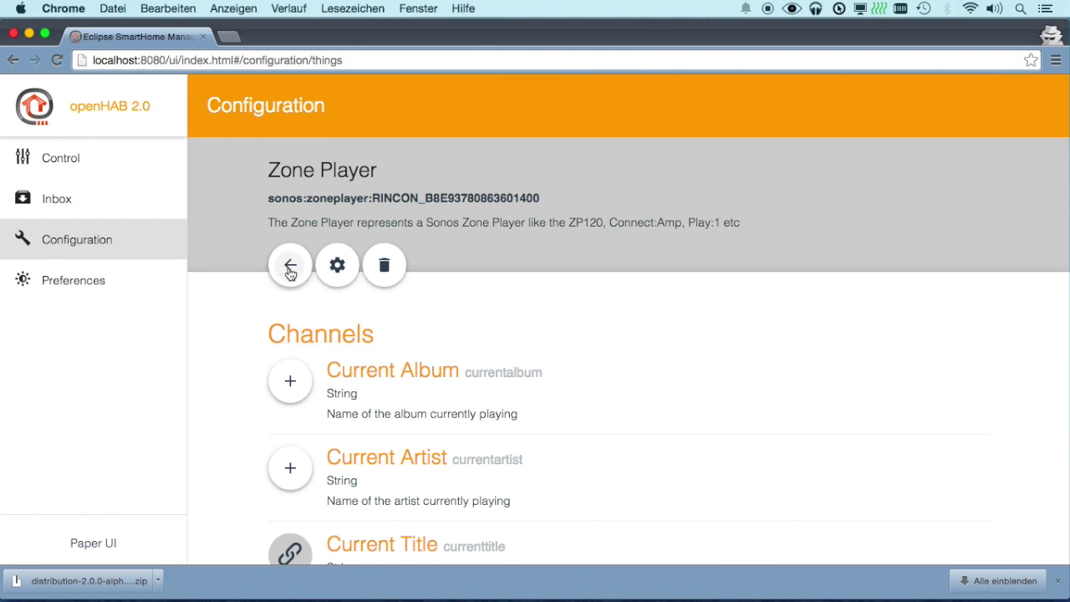
Link the Switch channel of the WeMo Insight and return to the things list.
scroll(468, 559, "down", 4)
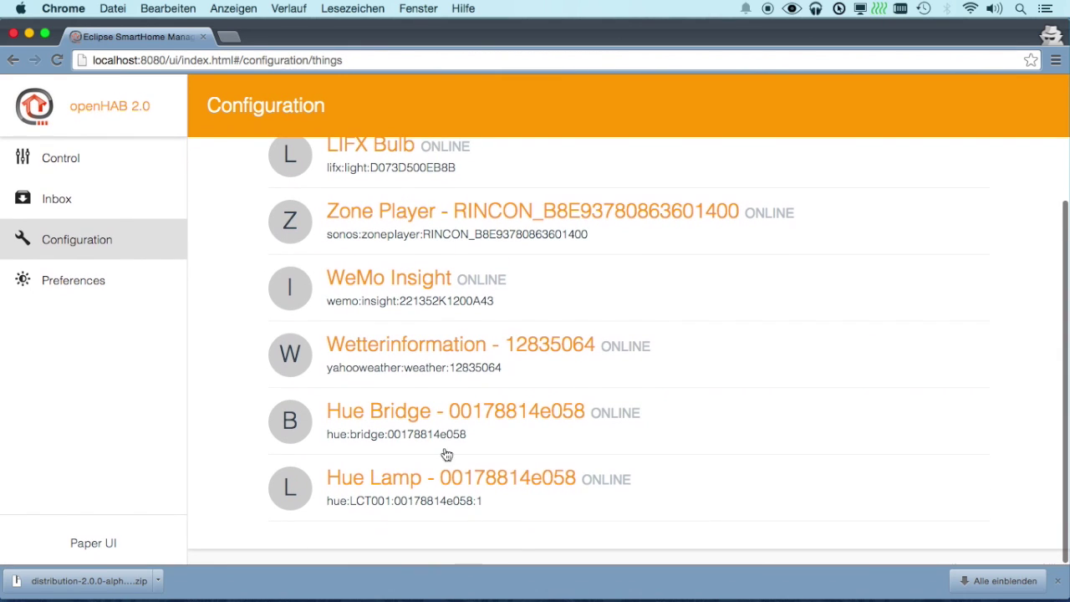
left_click(292, 291)
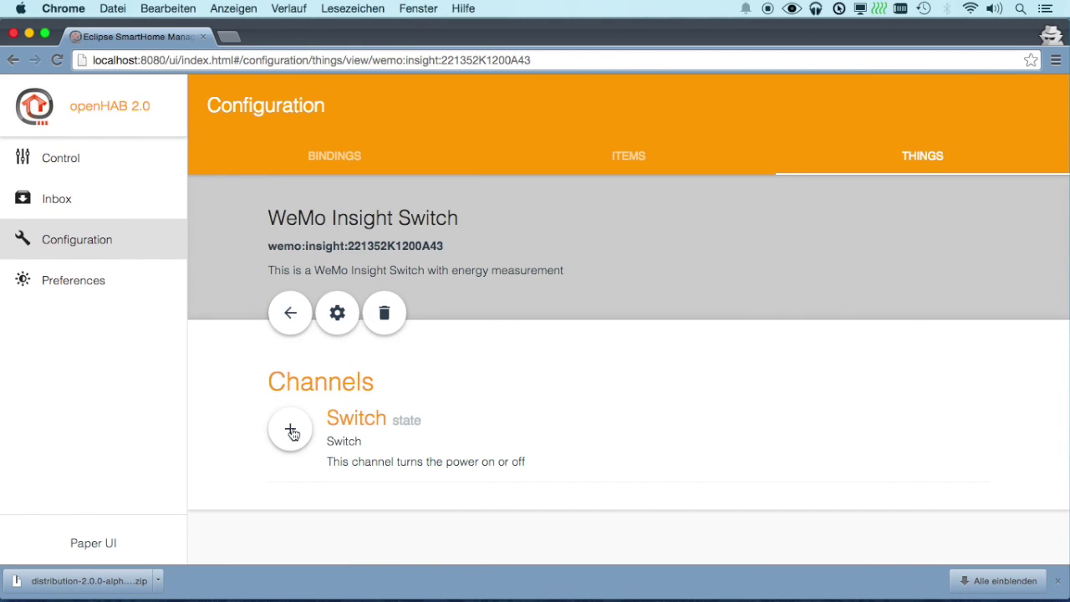
left_click(290, 429)
left_click(289, 313)
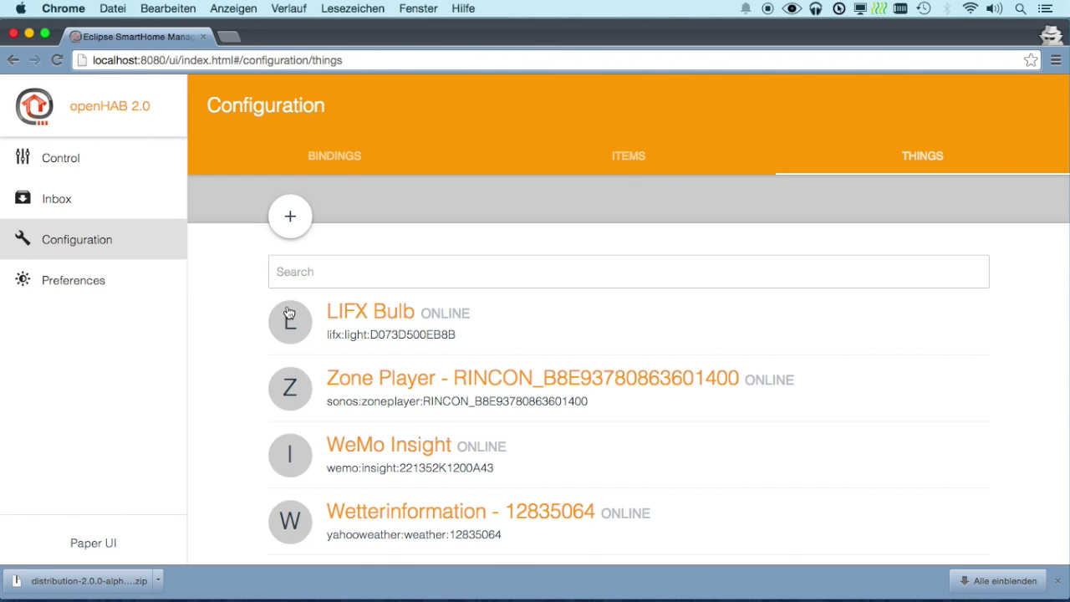
Link the Temperatur channel of the Wetterinformation thing.
scroll(288, 313, "down", 4)
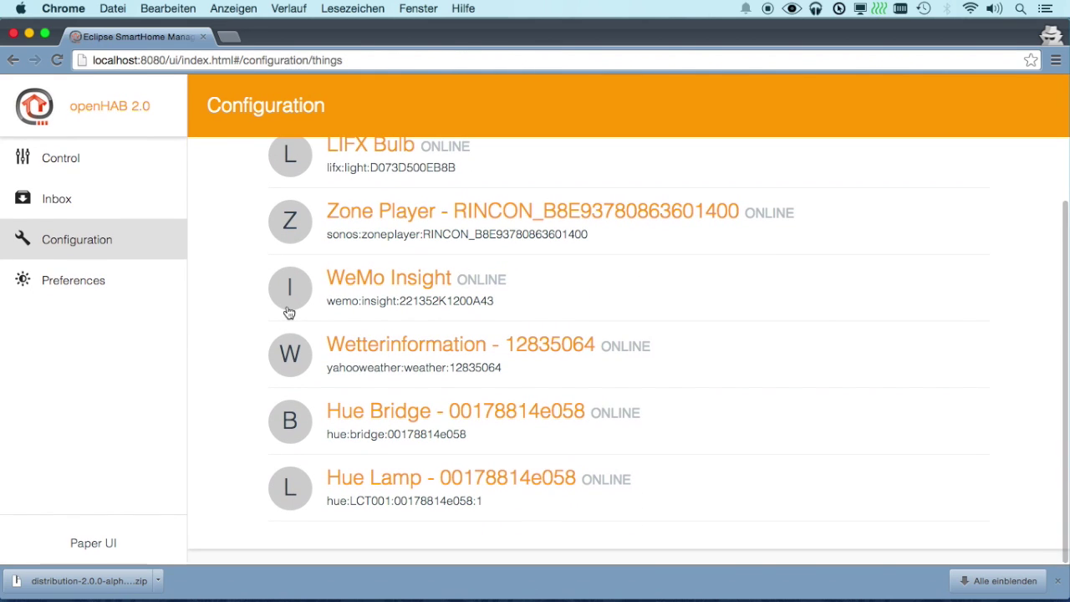
left_click(292, 360)
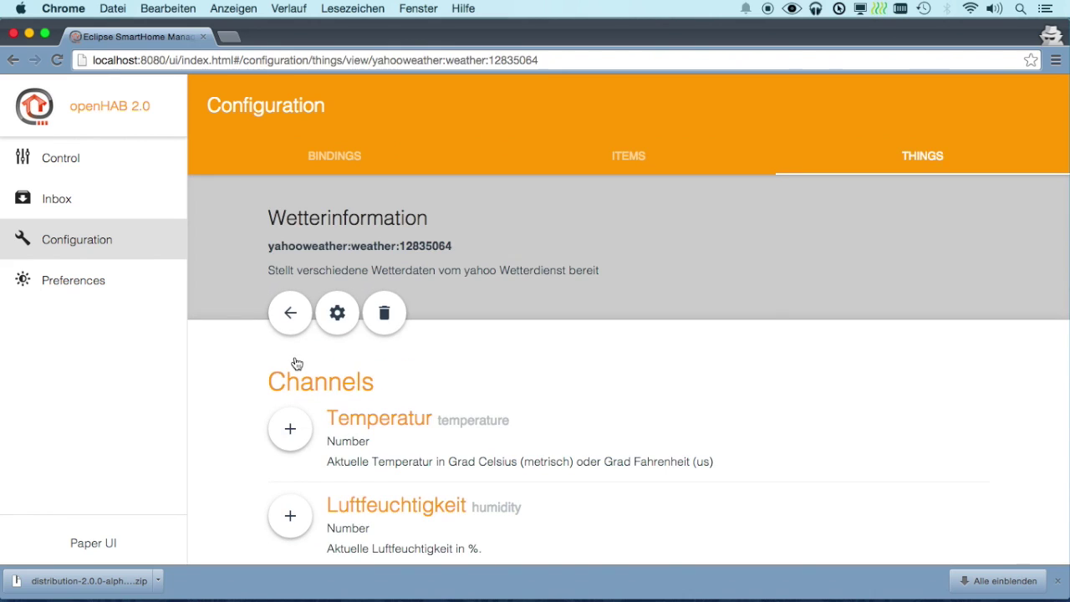
scroll(294, 359, "down", 3)
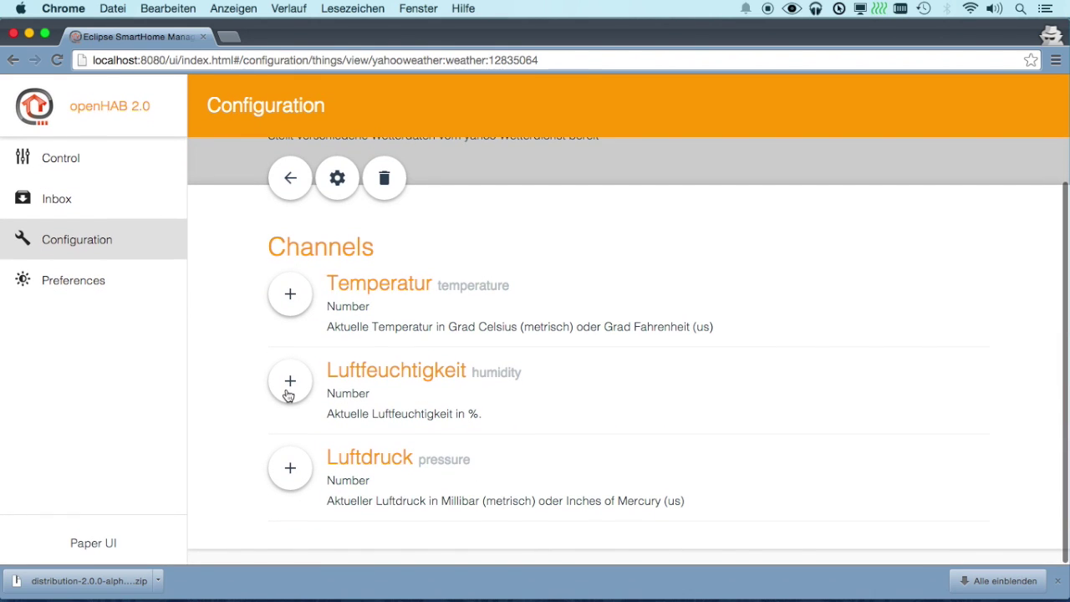
left_click(290, 290)
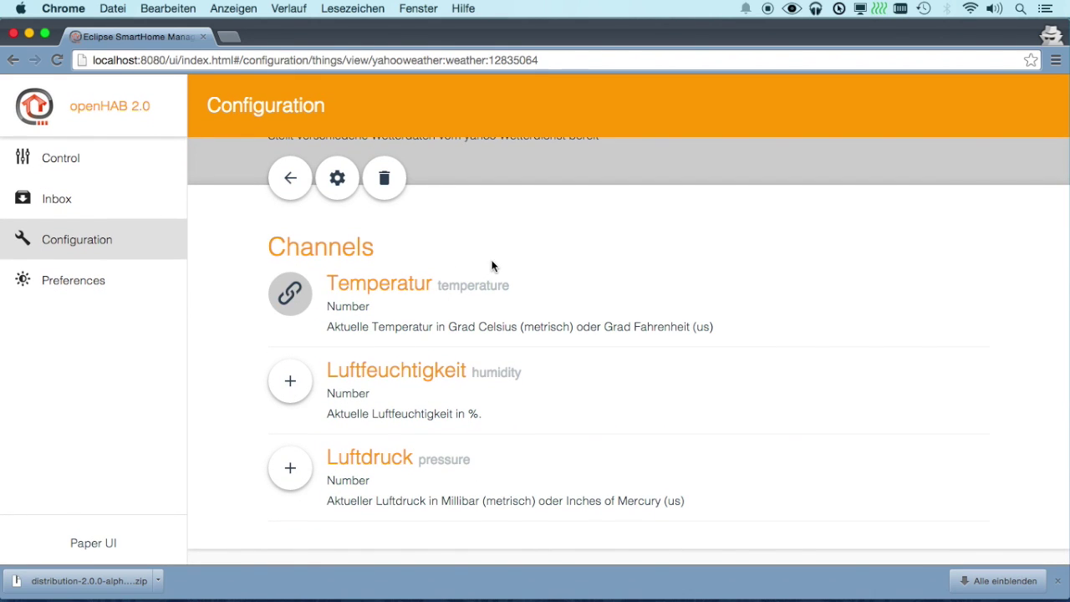
On the Control page, change the LIFX light's color to yellow and then purple, and the hue lamp's color to blue.
left_click(50, 158)
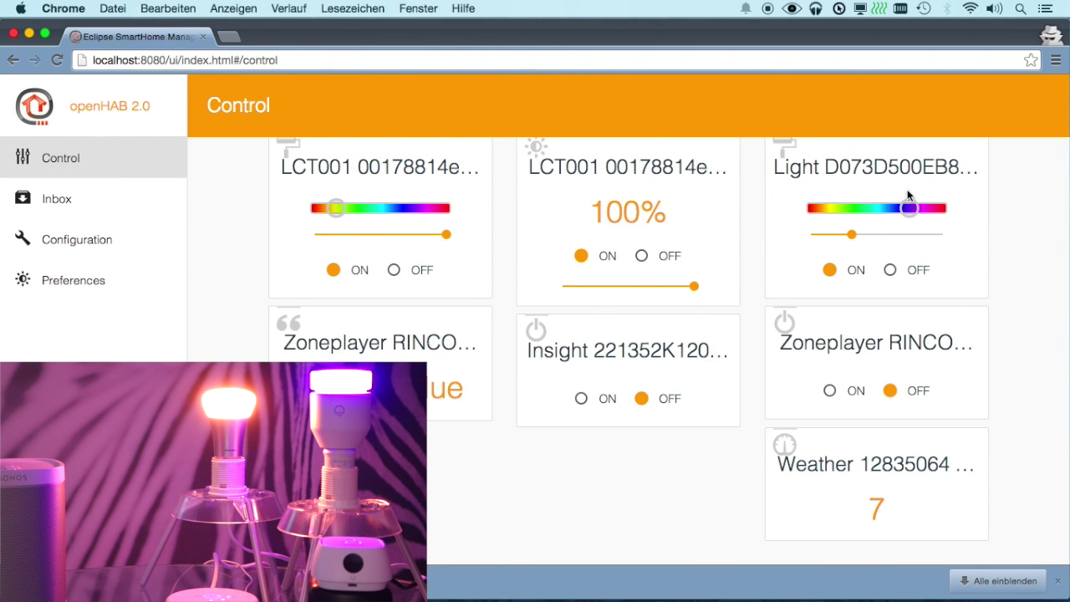
left_click_drag(877, 208, 830, 208)
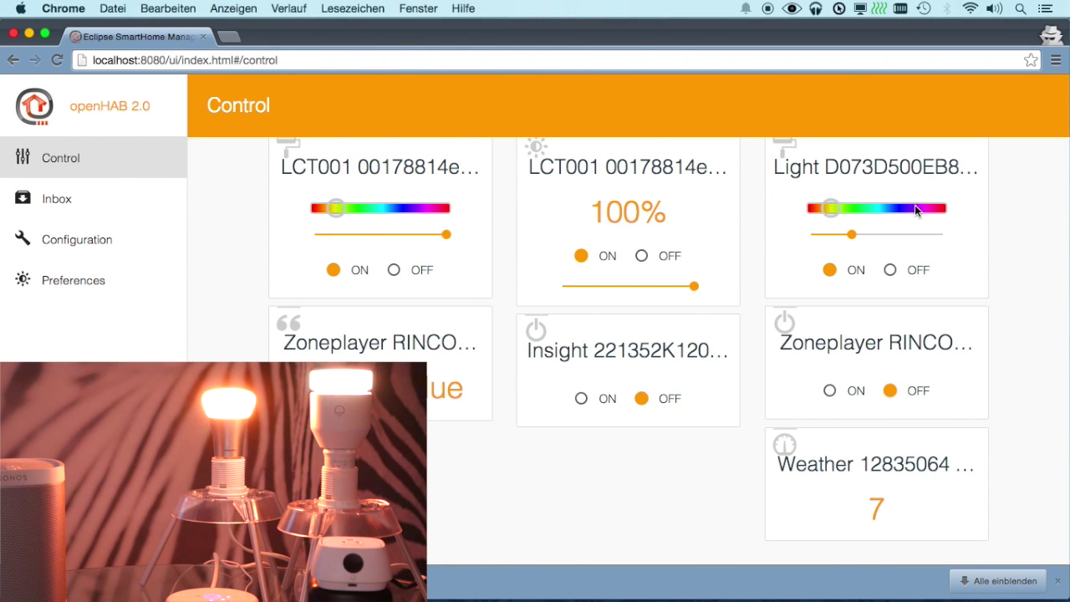
left_click(914, 208)
left_click(402, 211)
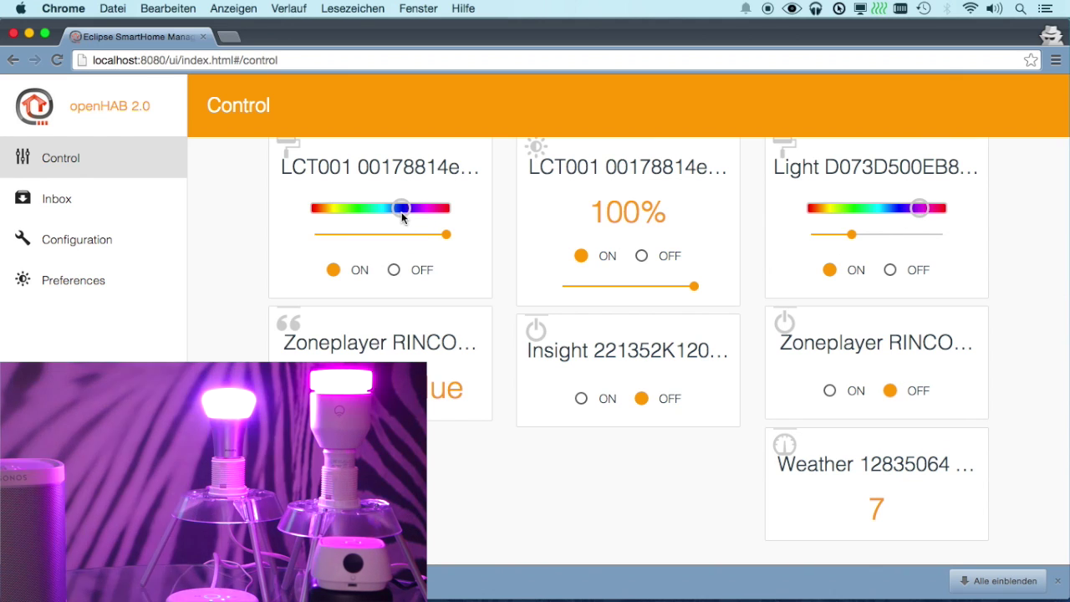
Turn the Sonos Zone Player's playback on and off, and switch the WeMo Insight on and off twice.
left_click(830, 391)
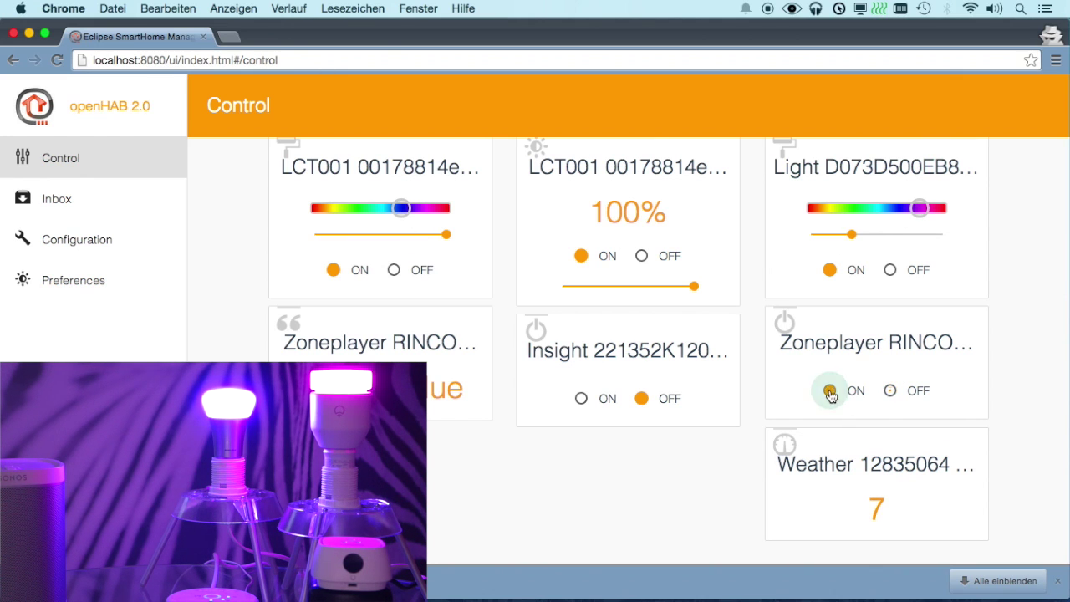
left_click(889, 391)
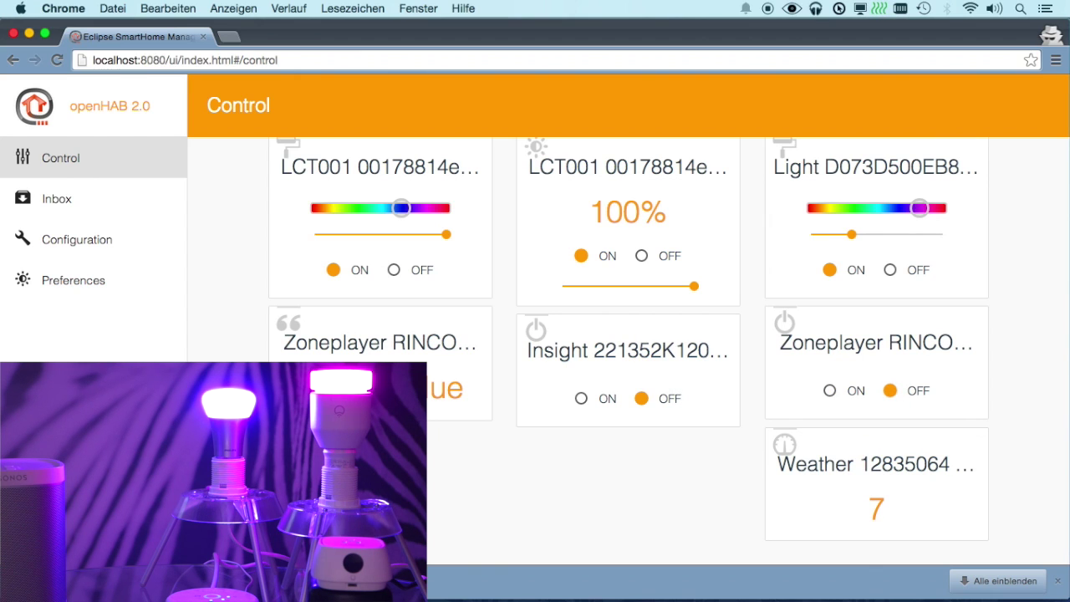
left_click(580, 398)
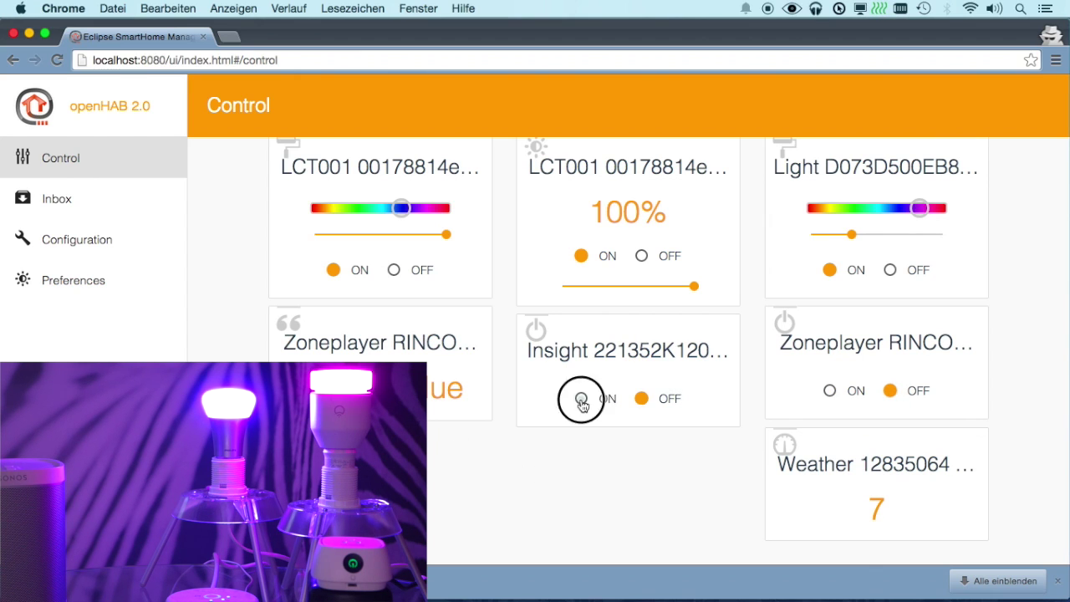
left_click(640, 400)
left_click(581, 398)
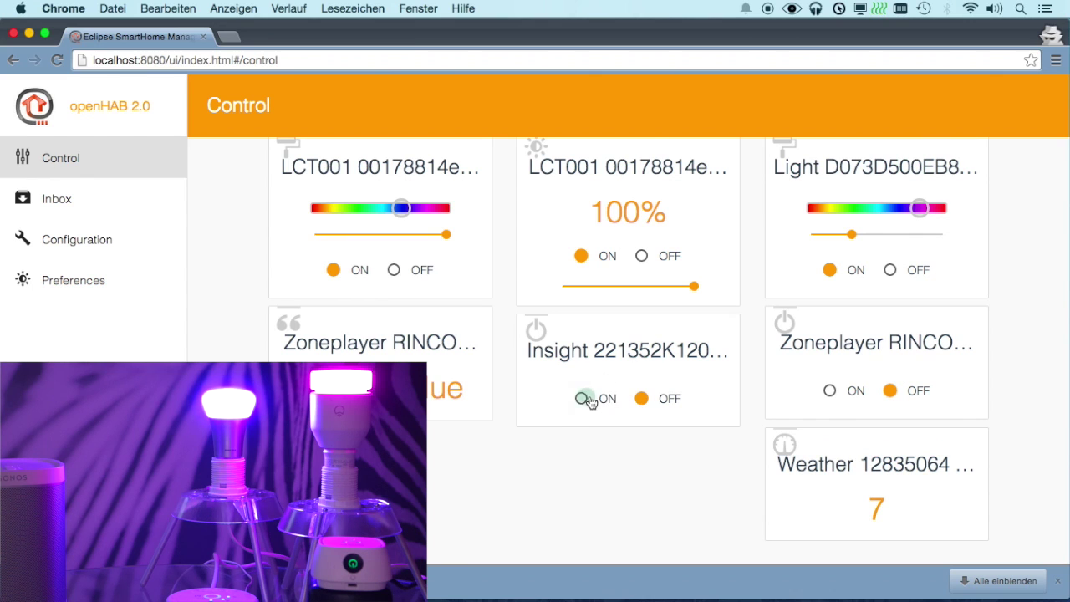
left_click(640, 399)
scroll(223, 264, "up", 2)
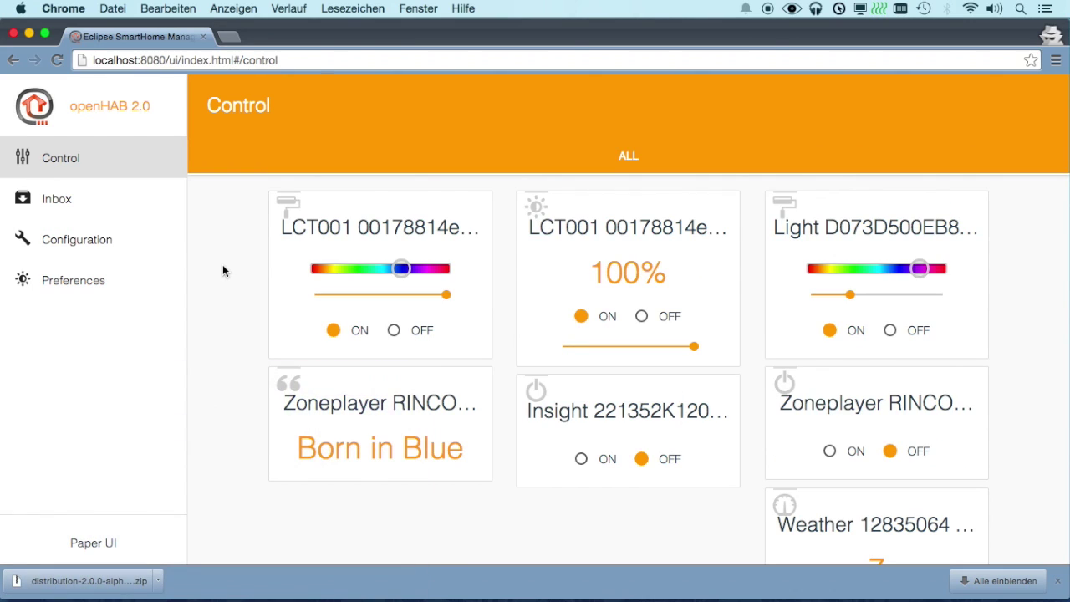